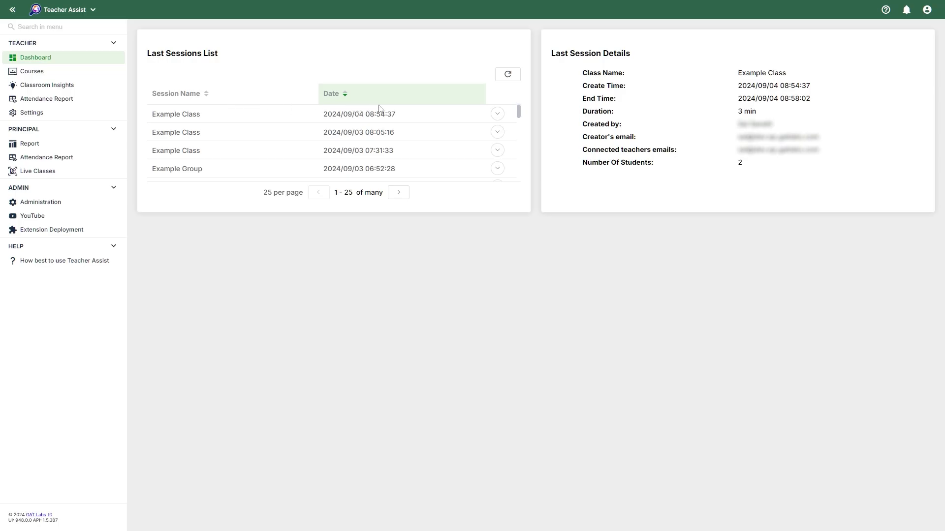
Step: Prepare the latest Example Class session's email report with screenshots attached, then close it unsent
left_click(498, 119)
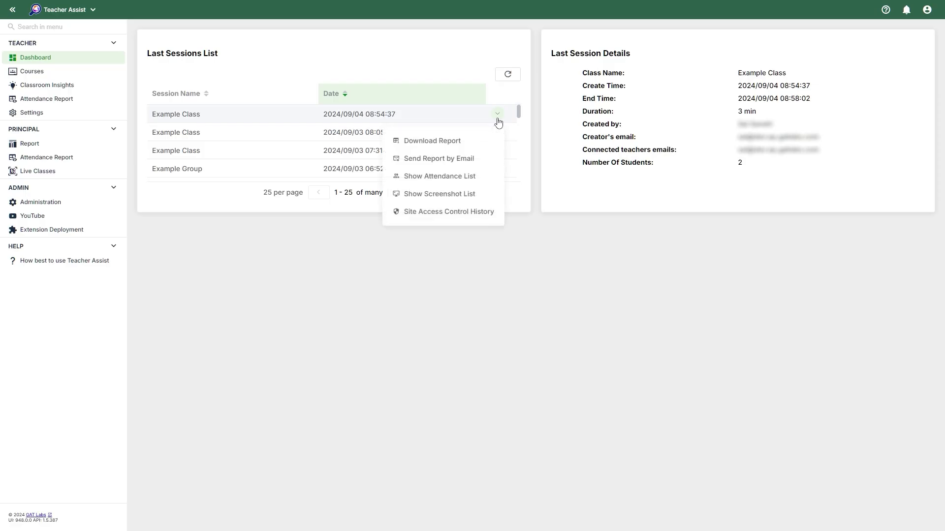
left_click(490, 158)
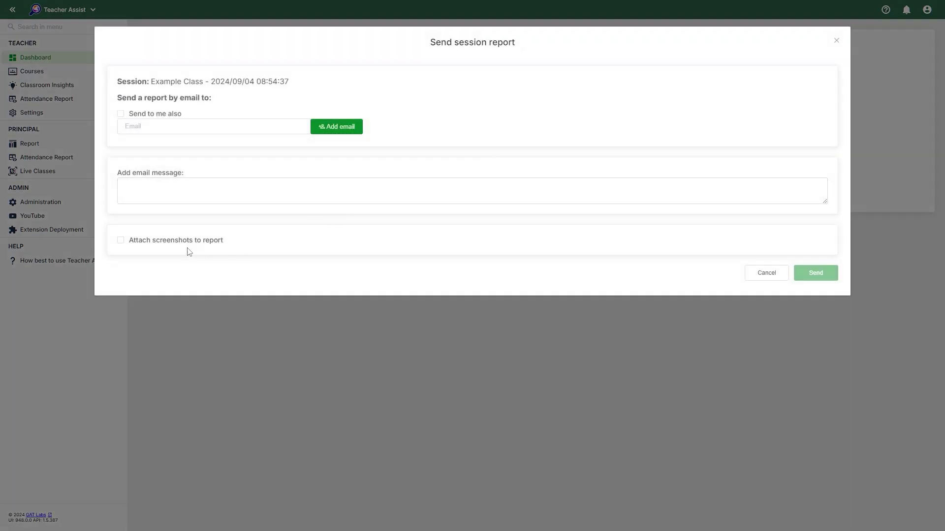
left_click(170, 243)
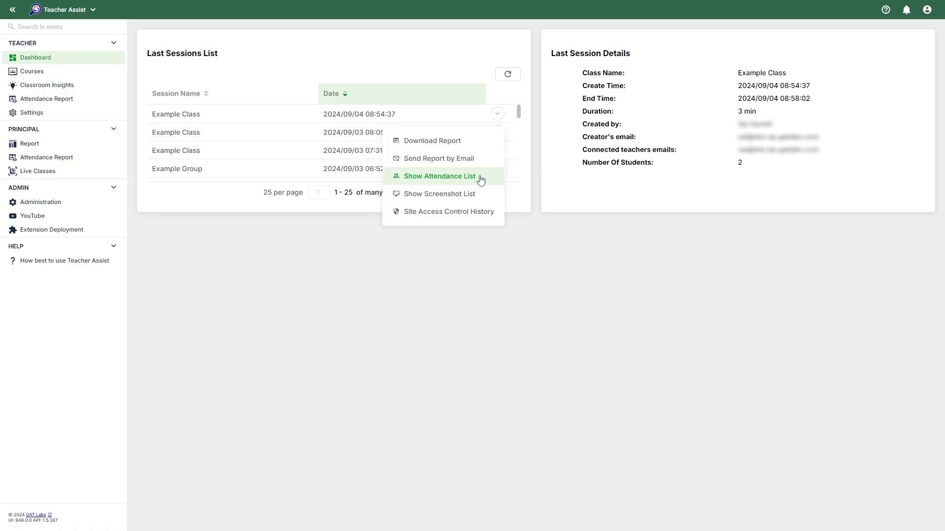
Step: Review the session's attendance list, screenshot list and site access control history
left_click(480, 180)
left_click(476, 198)
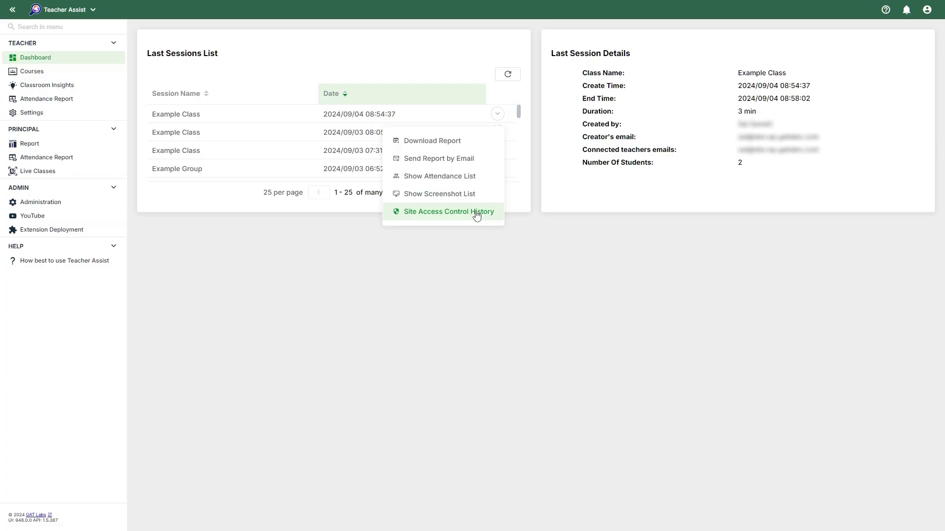
left_click(476, 213)
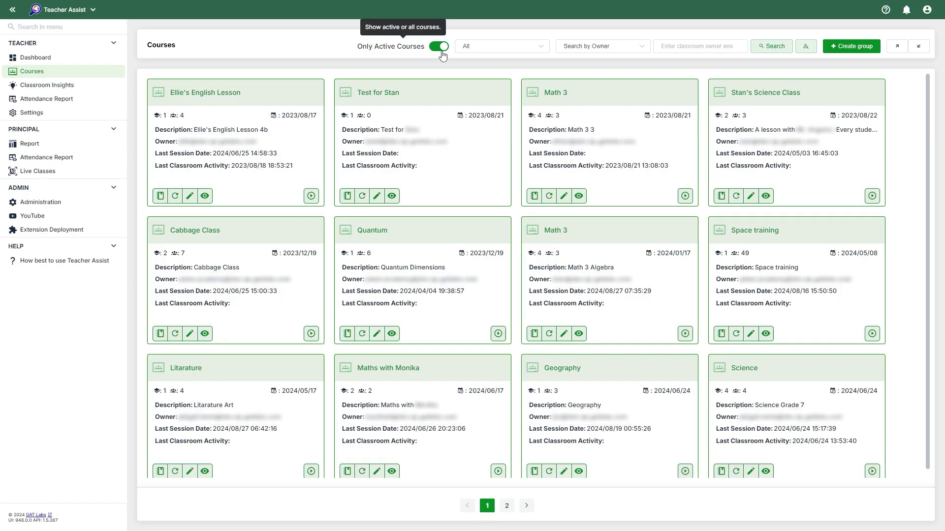
Step: Toggle Only Active Courses off and back on, and browse the course type and Search by options
left_click(440, 49)
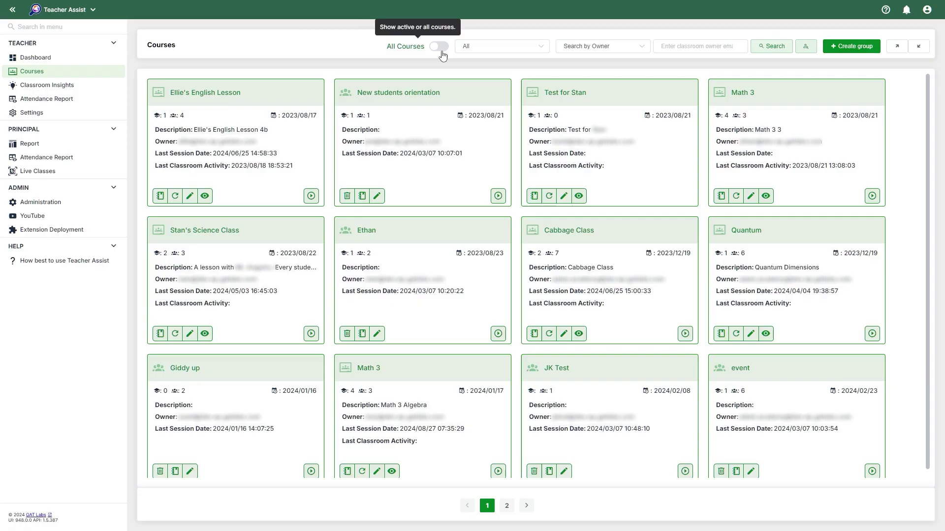
left_click(441, 52)
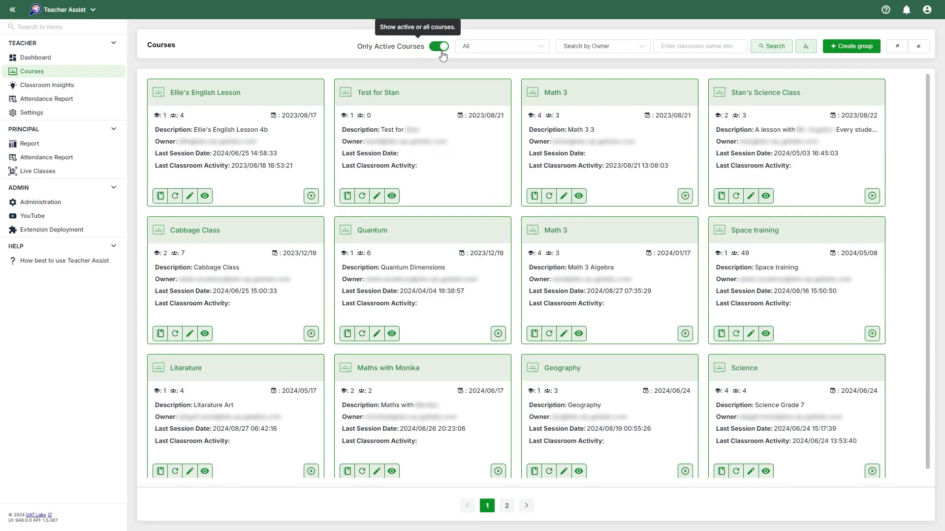
left_click(540, 50)
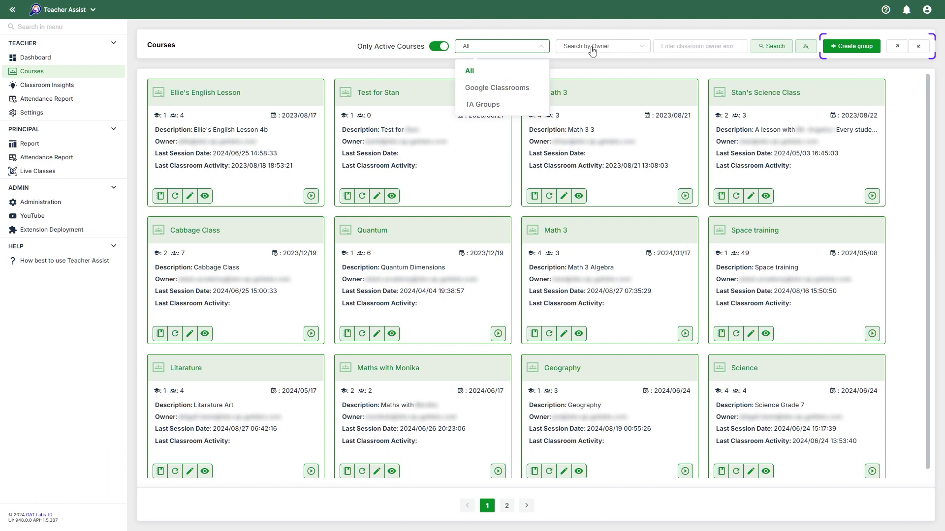
left_click(641, 49)
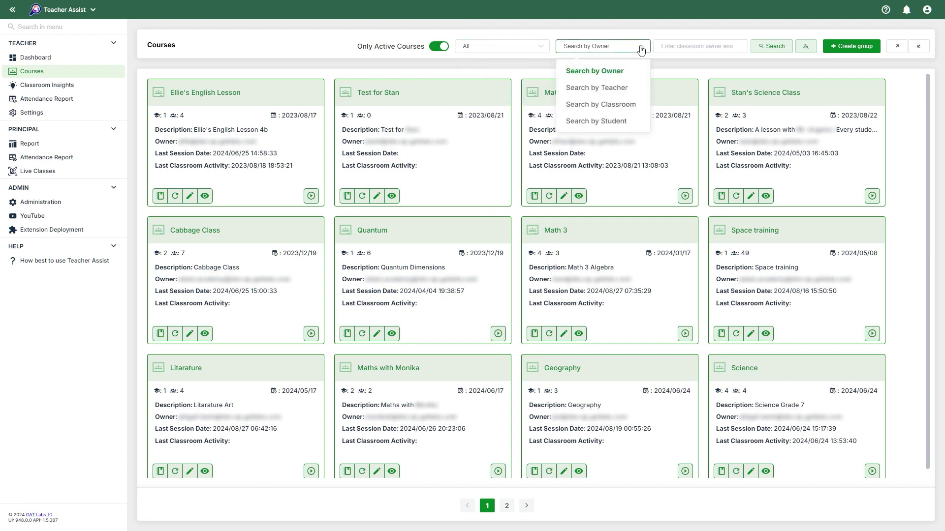
Step: Search courses by the suggested teacher email, clear it, and reset to the user's own classes
left_click(626, 88)
left_click(684, 52)
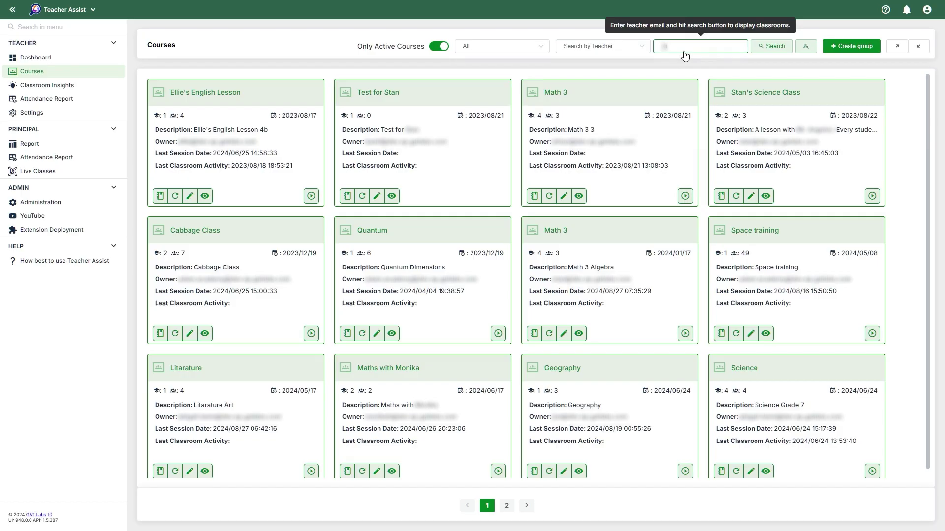
left_click(683, 71)
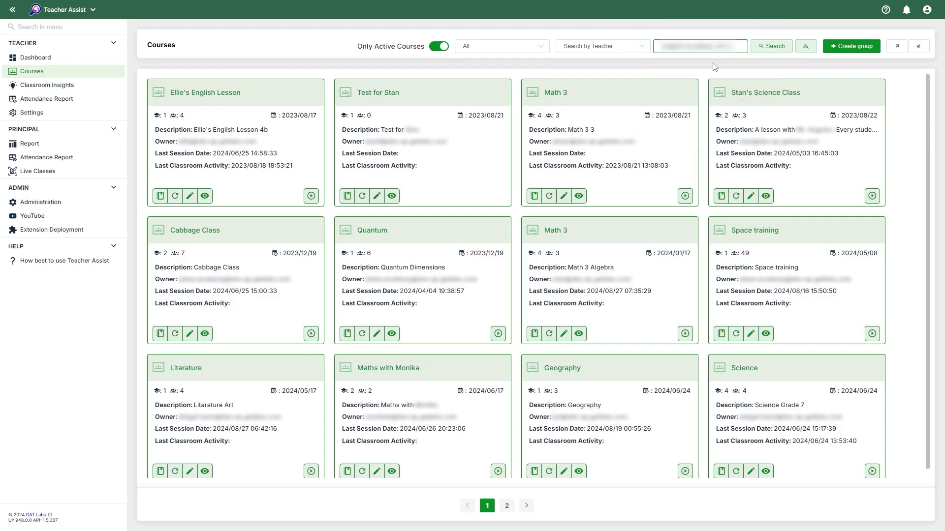
left_click(759, 51)
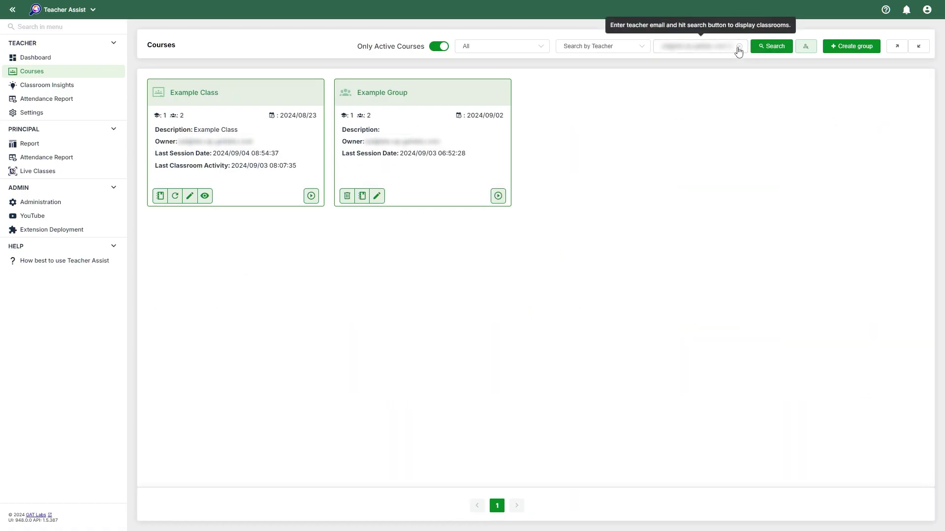
left_click(739, 48)
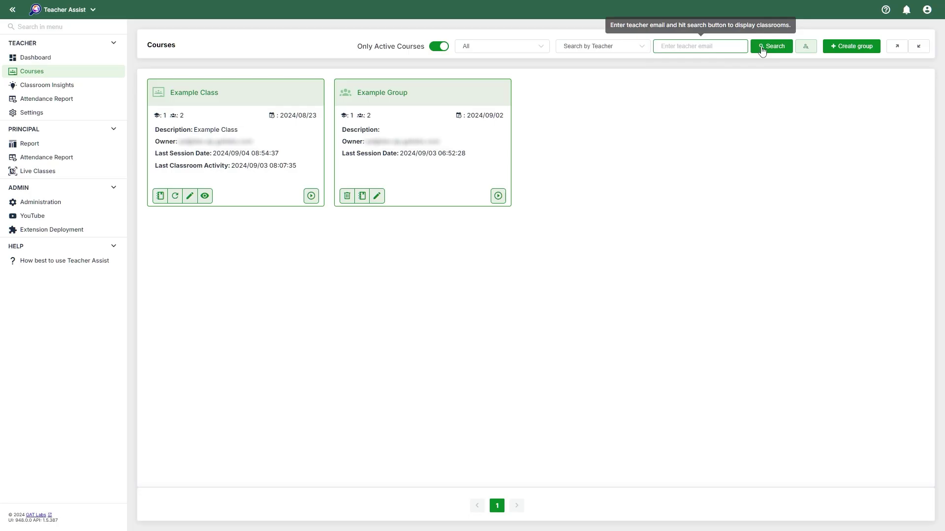
left_click(761, 48)
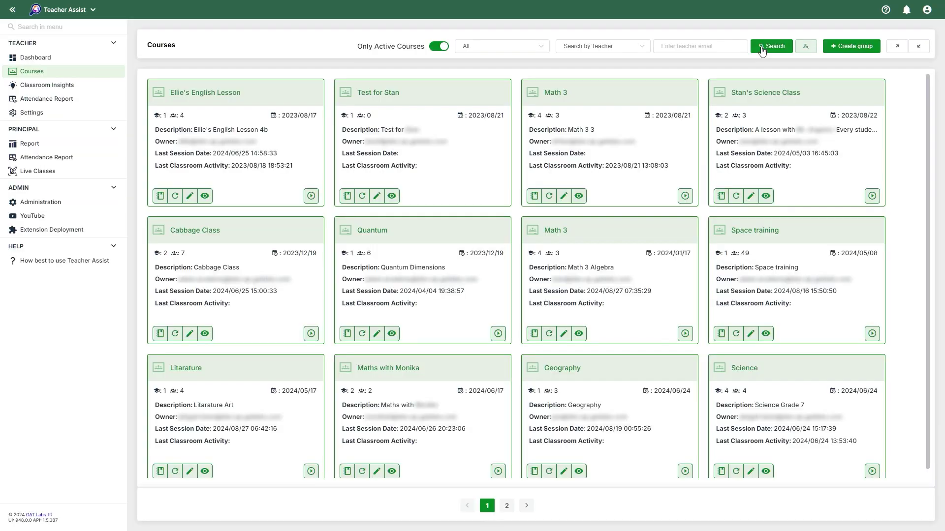
left_click(805, 49)
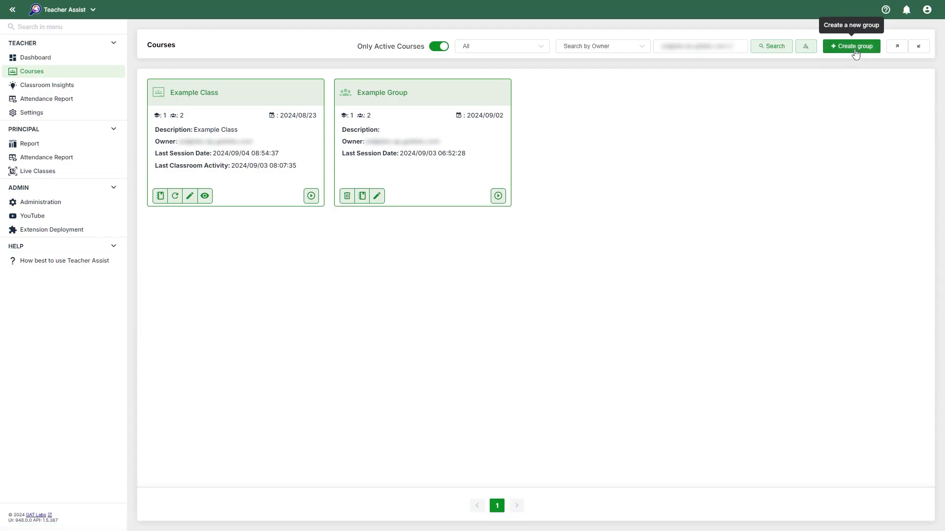
Step: Create a group named 'Example' and check its description and owner fields
left_click(855, 46)
type("Example")
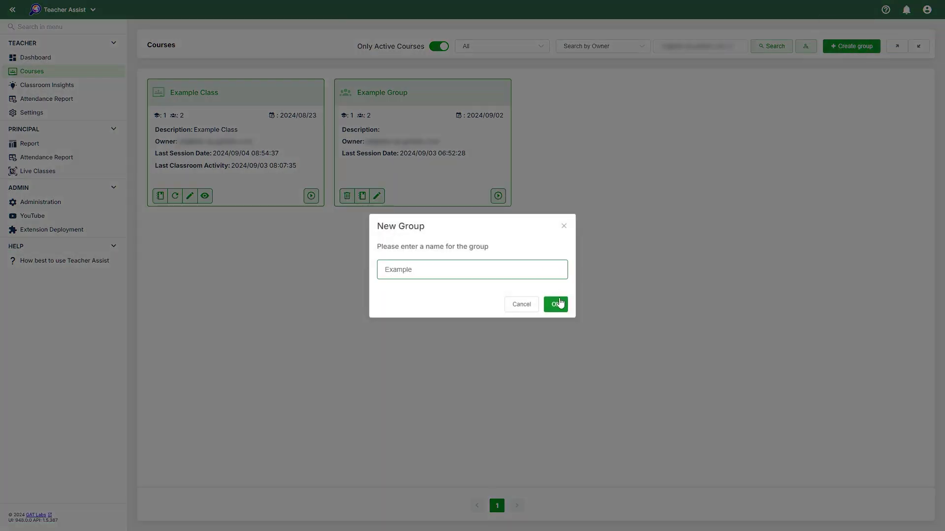
left_click(556, 304)
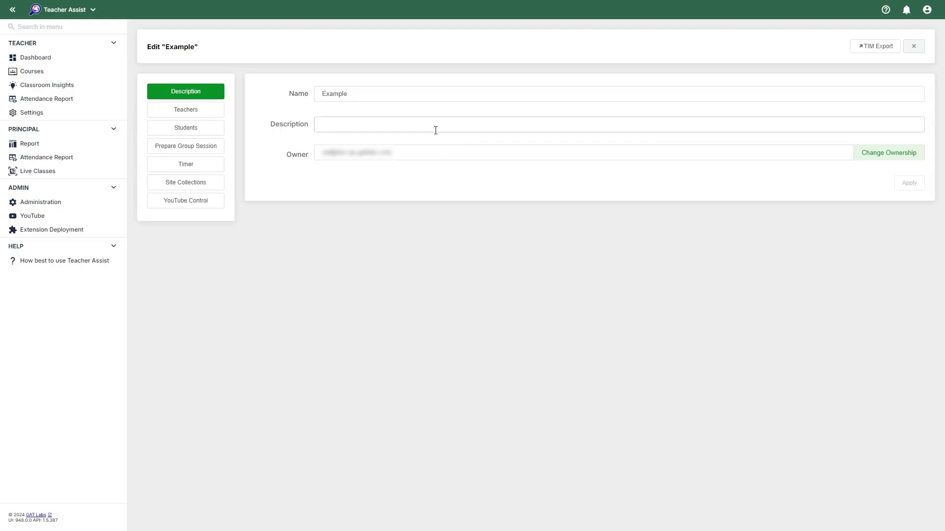
left_click(435, 126)
left_click(437, 151)
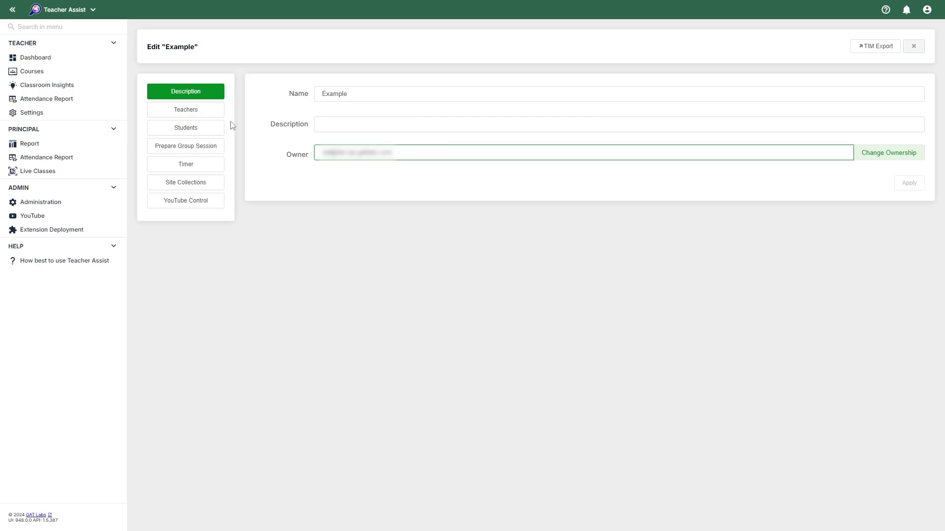
Step: Review the Example group's Teachers, Students, session site rules, Timer and Site Collections sections
left_click(196, 115)
left_click(205, 137)
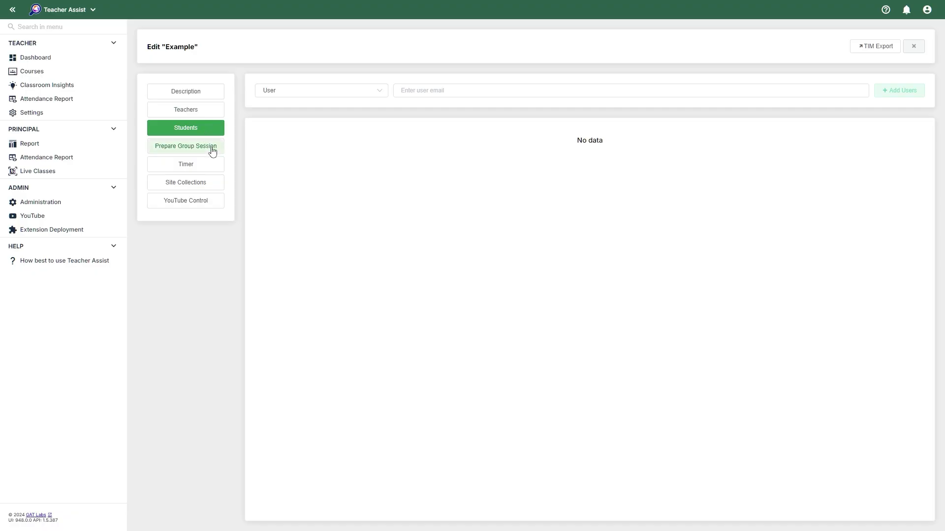
left_click(213, 152)
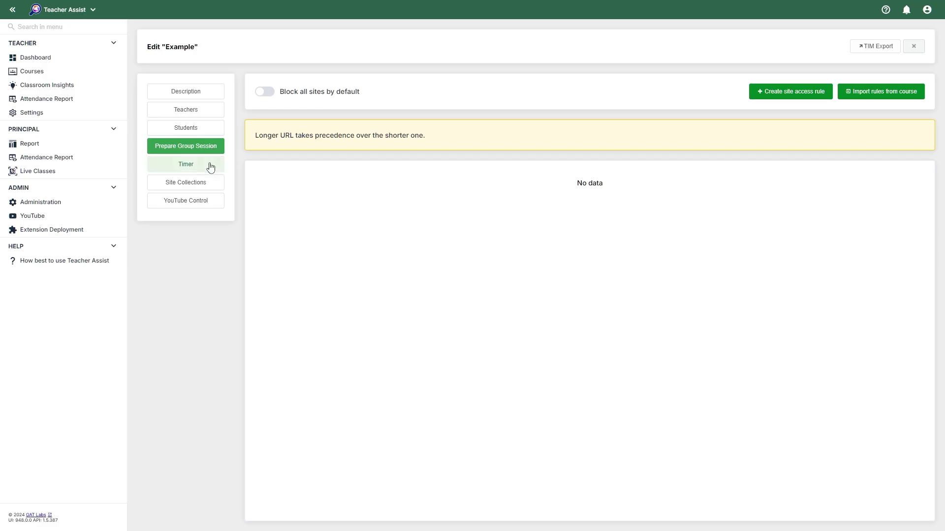
left_click(210, 168)
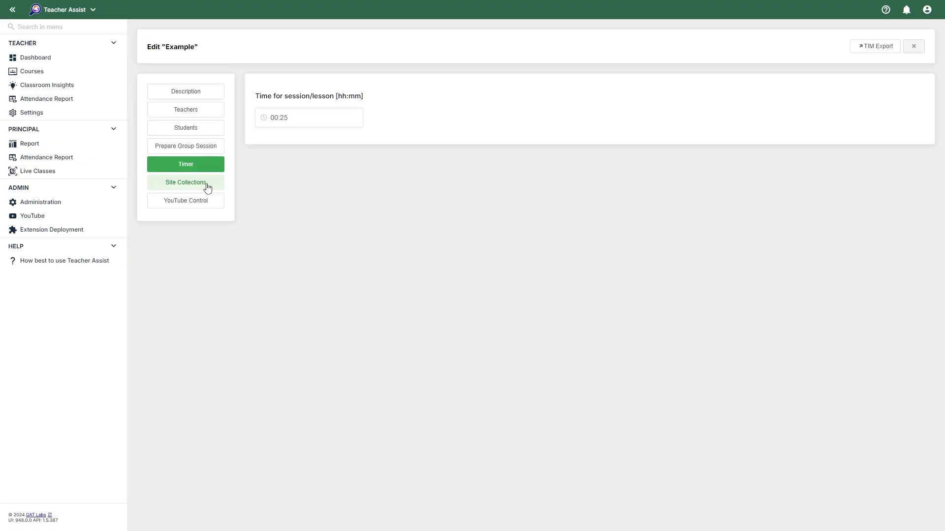
left_click(208, 186)
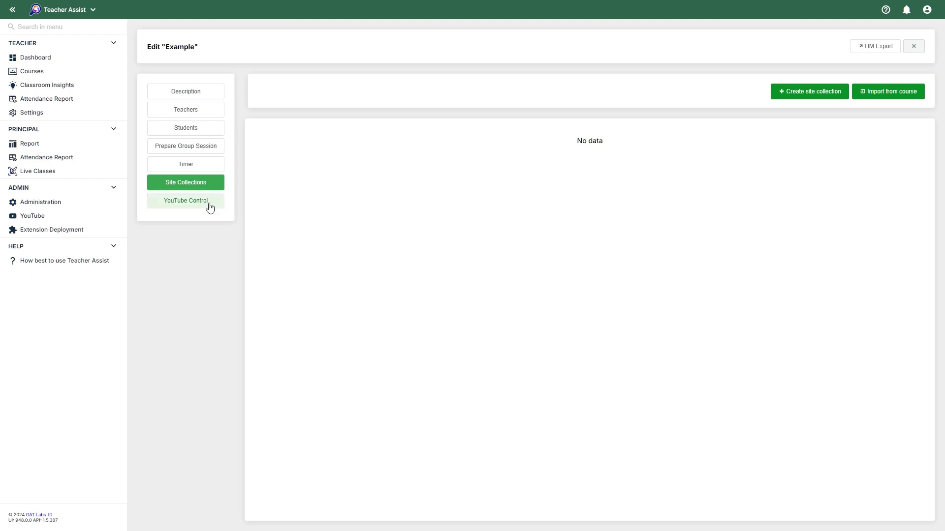
Step: Review the Example group's YouTube Base Settings, Categories, Channel, Video and Keywords rules
left_click(210, 207)
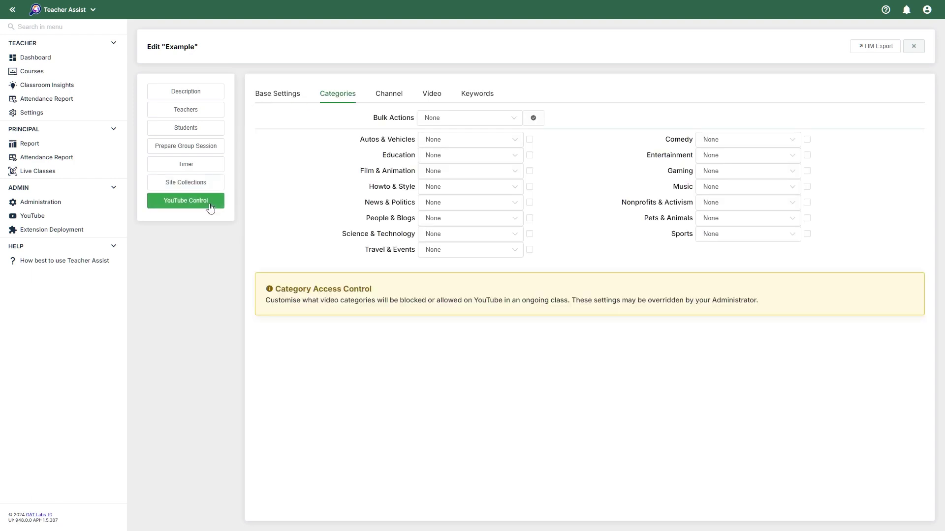
left_click(284, 104)
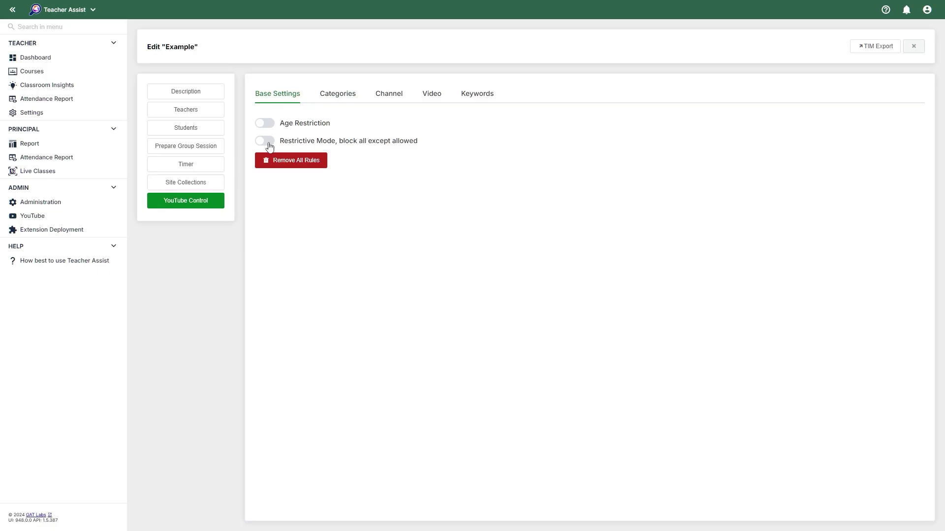
left_click(335, 102)
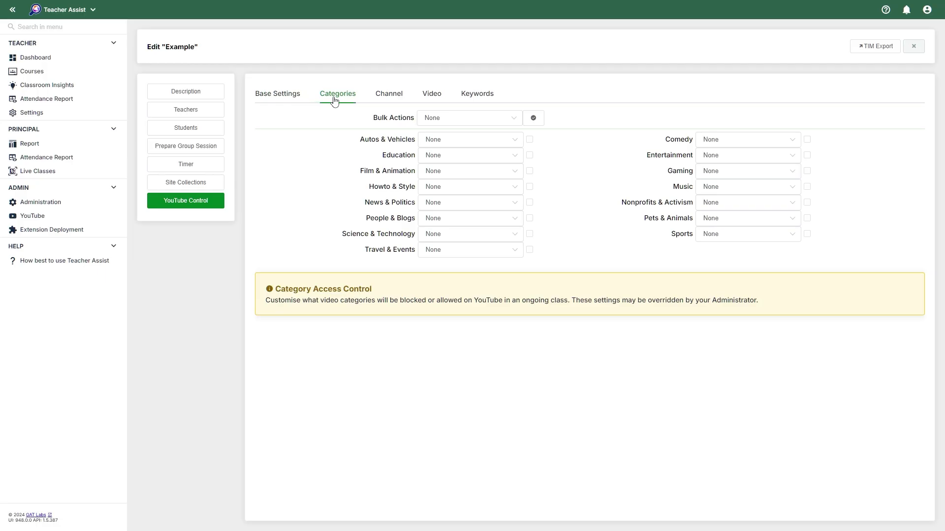
left_click(387, 96)
left_click(430, 99)
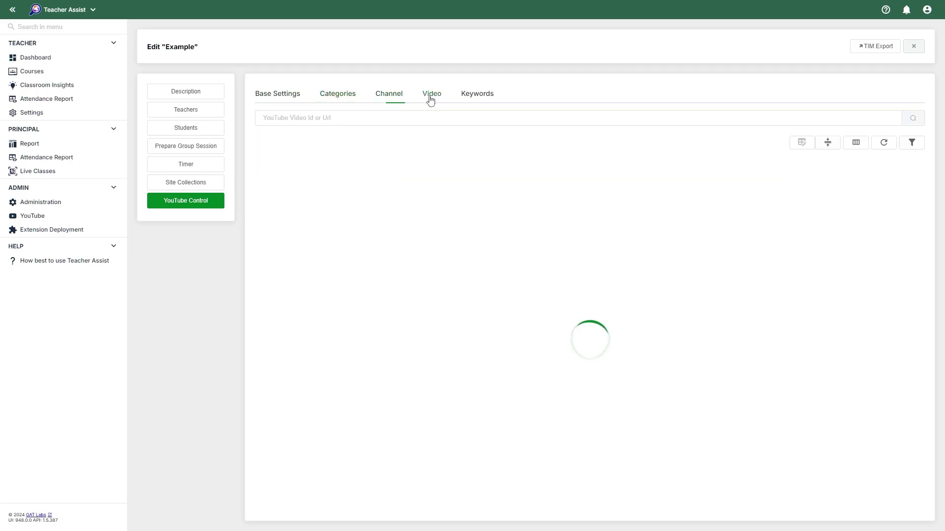
left_click(478, 101)
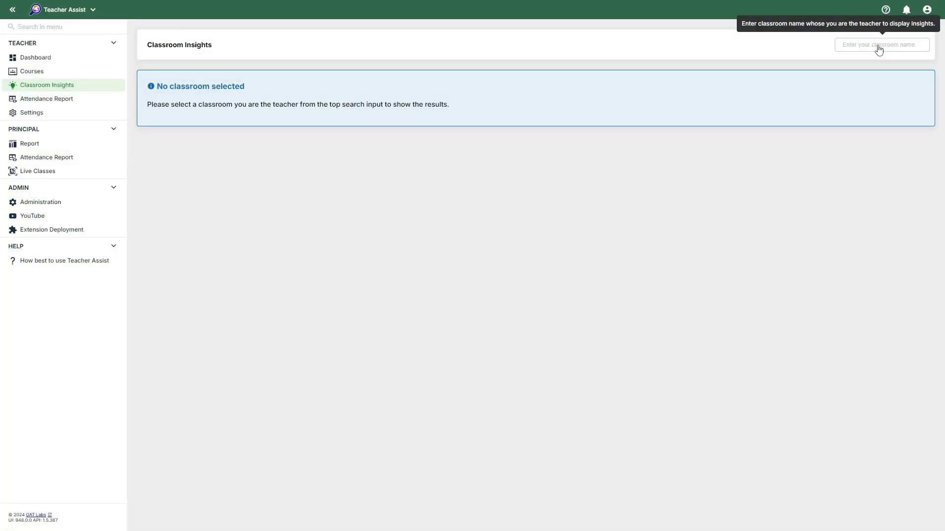
Step: Load Example Class insights via an 'exam' search and view its Classworks and Grades
left_click(879, 45)
type("exam")
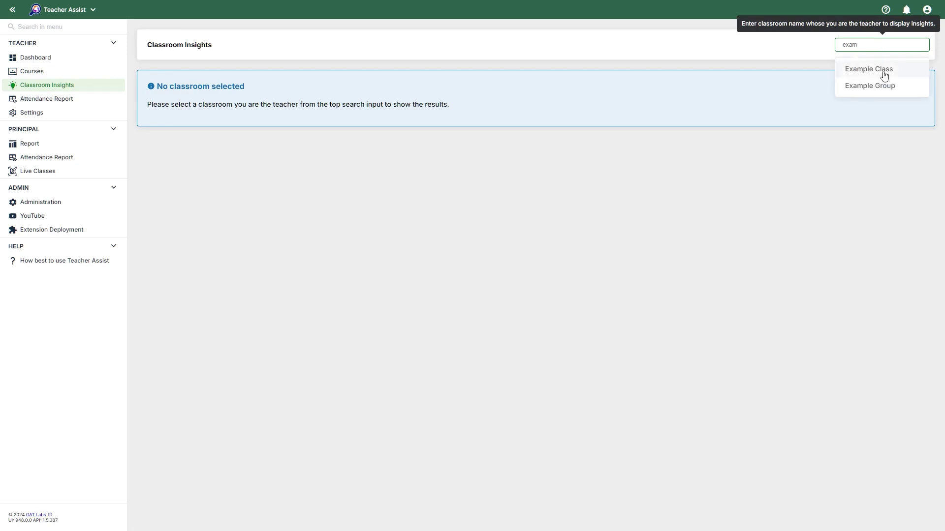
left_click(881, 72)
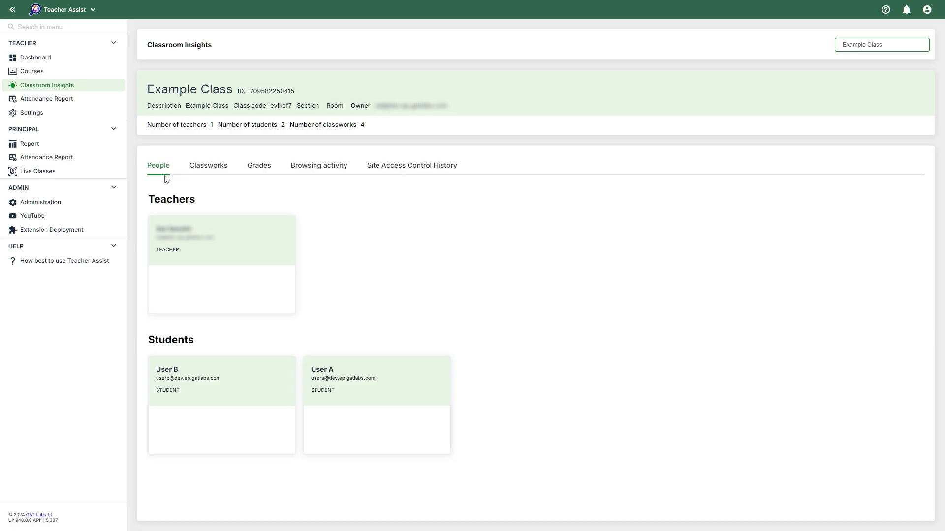
left_click(210, 168)
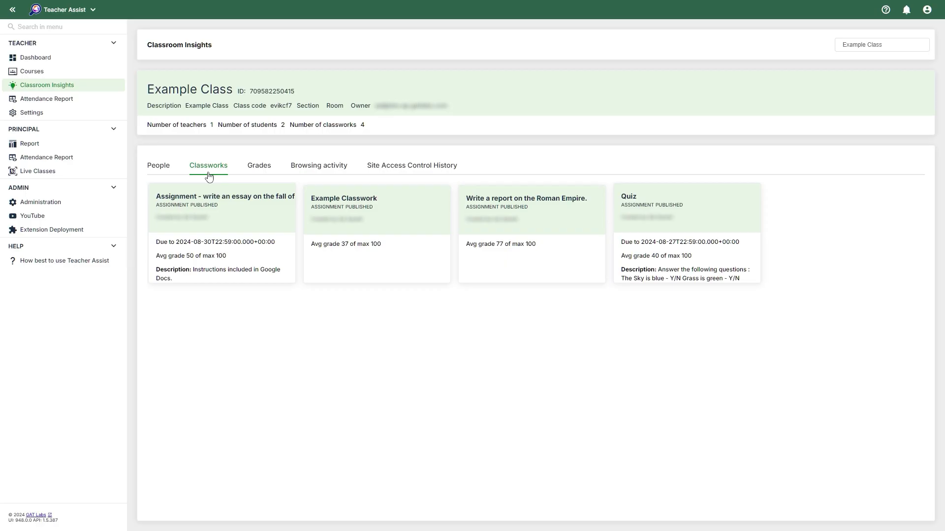
left_click(260, 175)
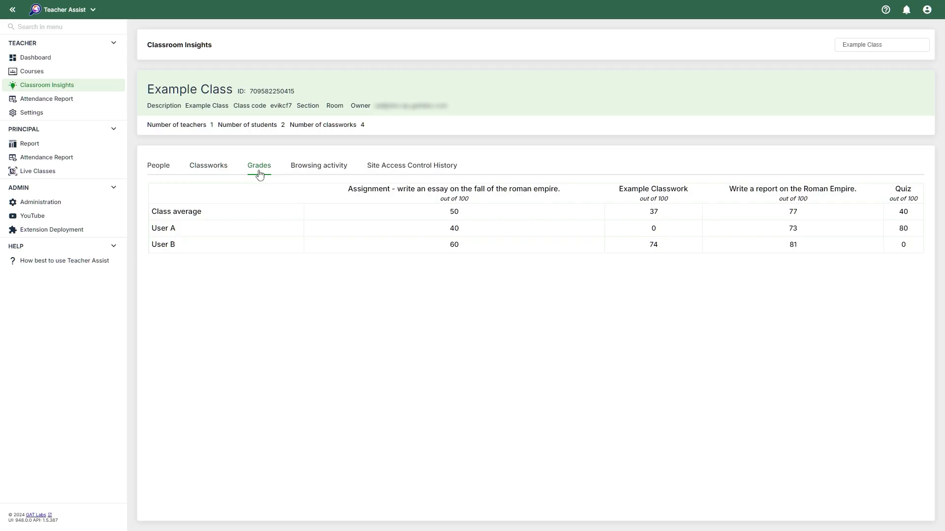
Step: View Example Class browsing activity for 2024-09-03, then its site access control history
left_click(320, 167)
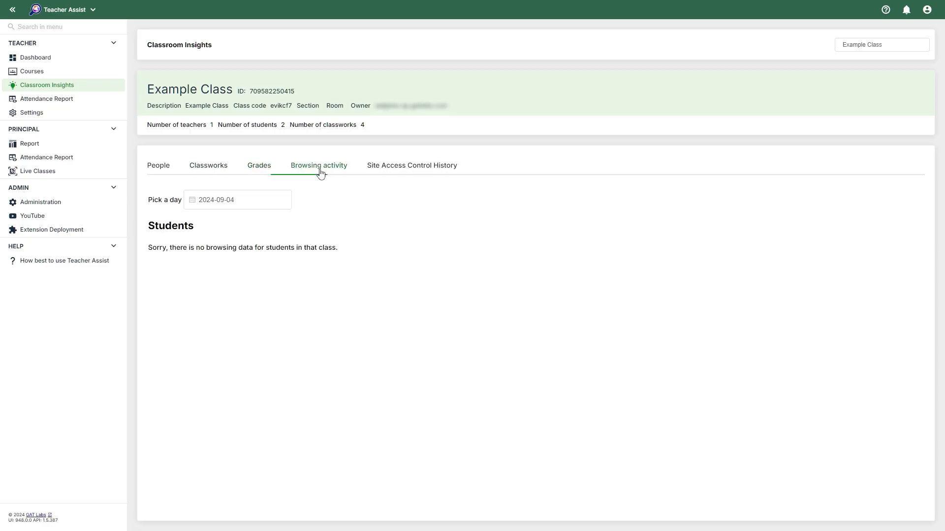
left_click(282, 200)
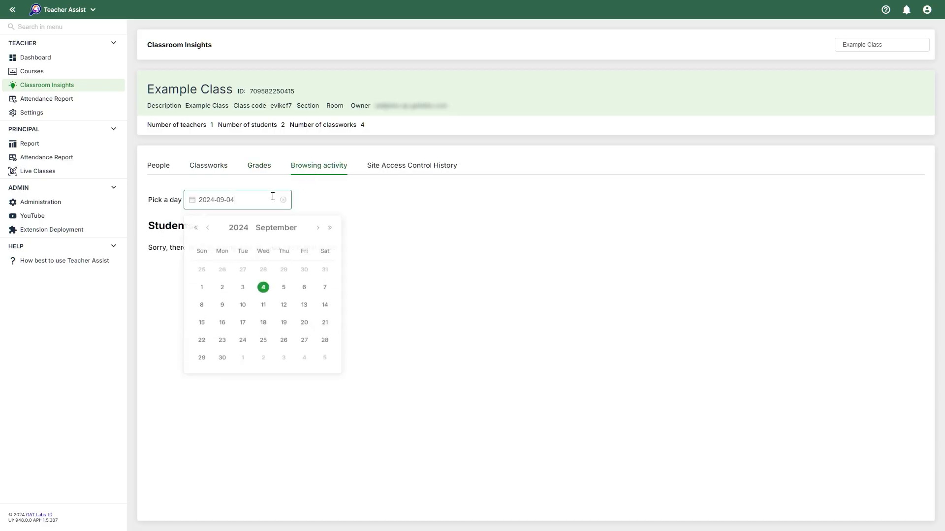
left_click(243, 291)
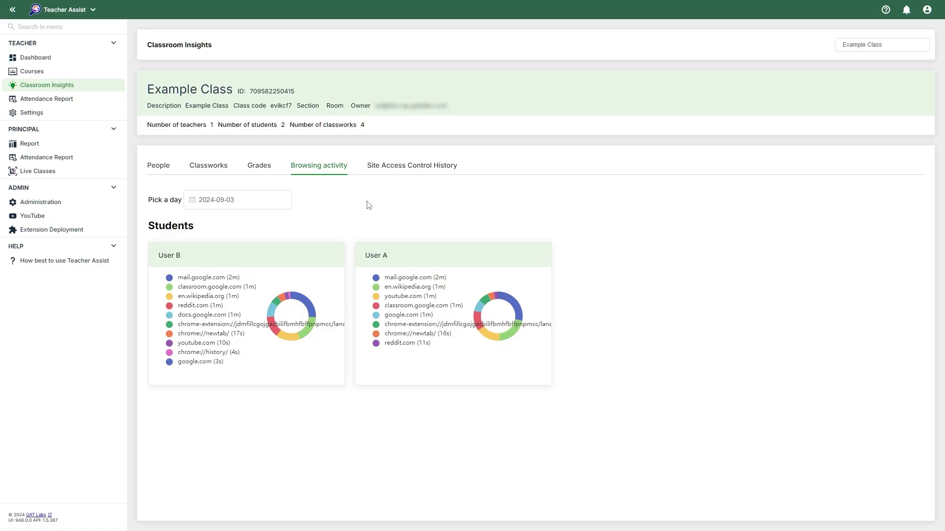
left_click(403, 174)
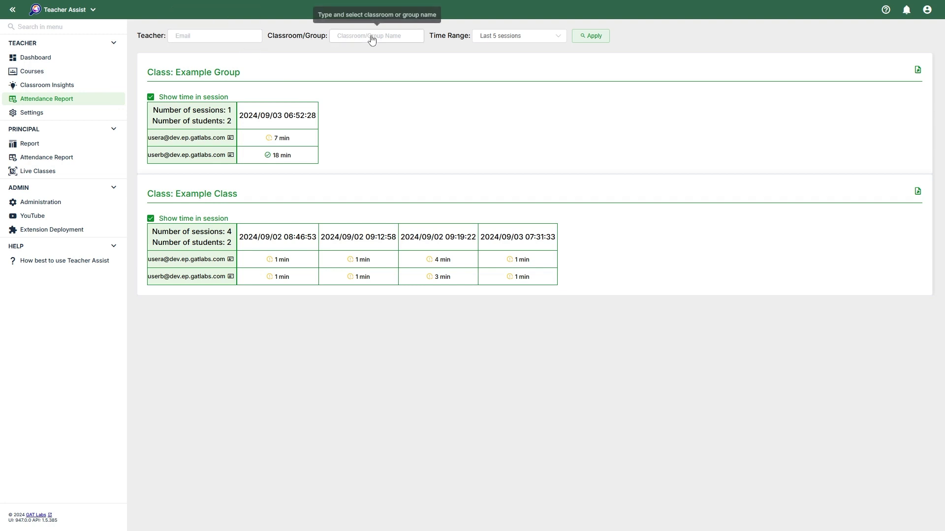
Step: Filter the attendance report to the suggested teacher's email, leaving the time range unchanged
left_click(512, 36)
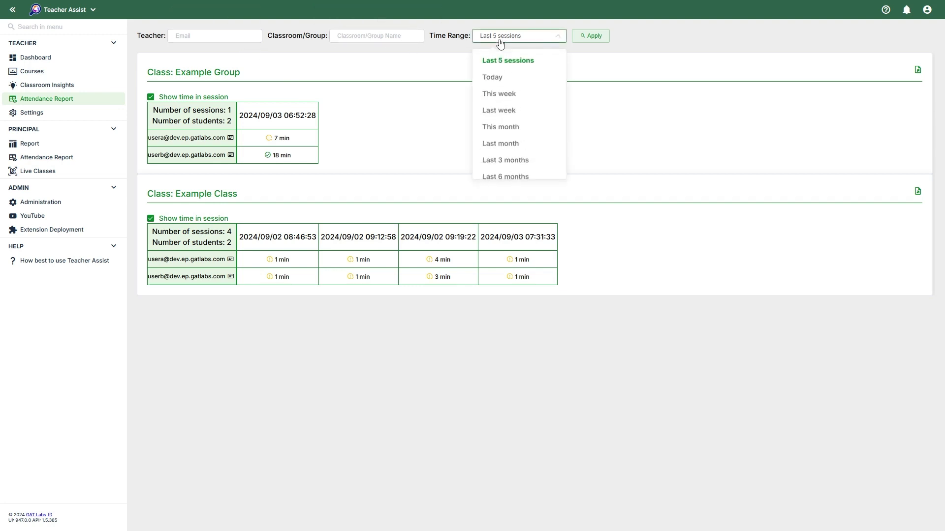
left_click(442, 46)
left_click(228, 39)
type("u")
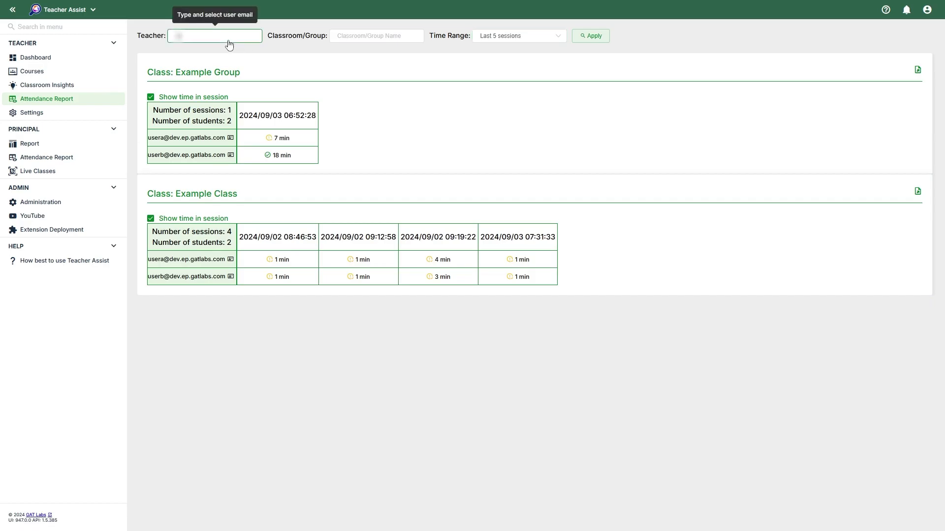
left_click(224, 61)
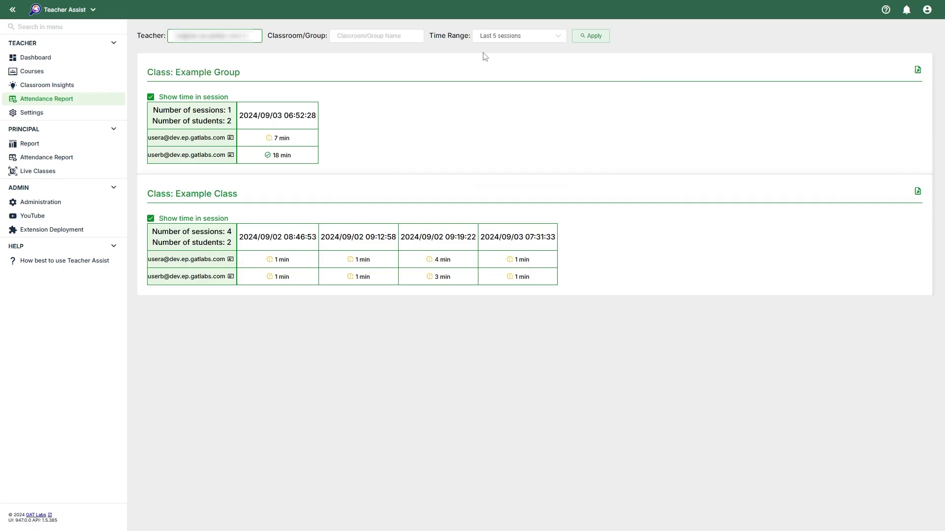
left_click(588, 39)
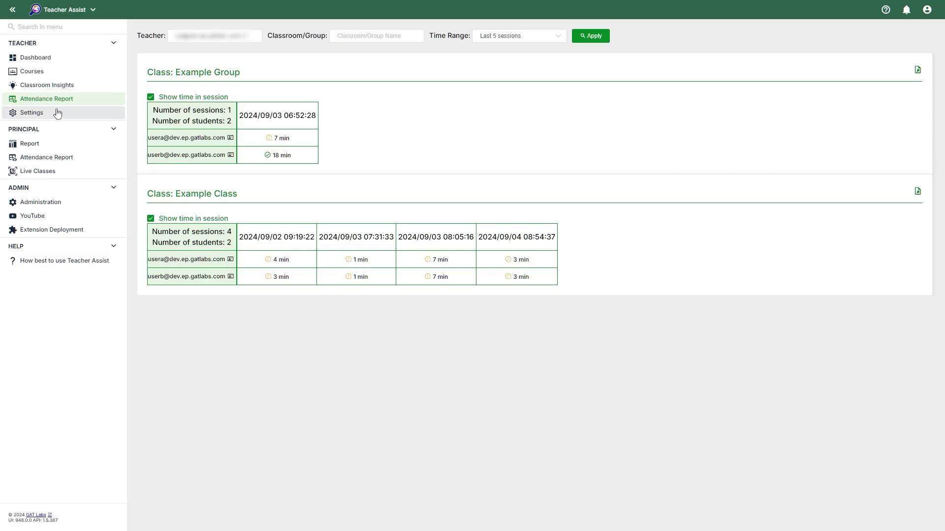
Step: In personal Settings, switch course display to list view and back to cards
left_click(74, 114)
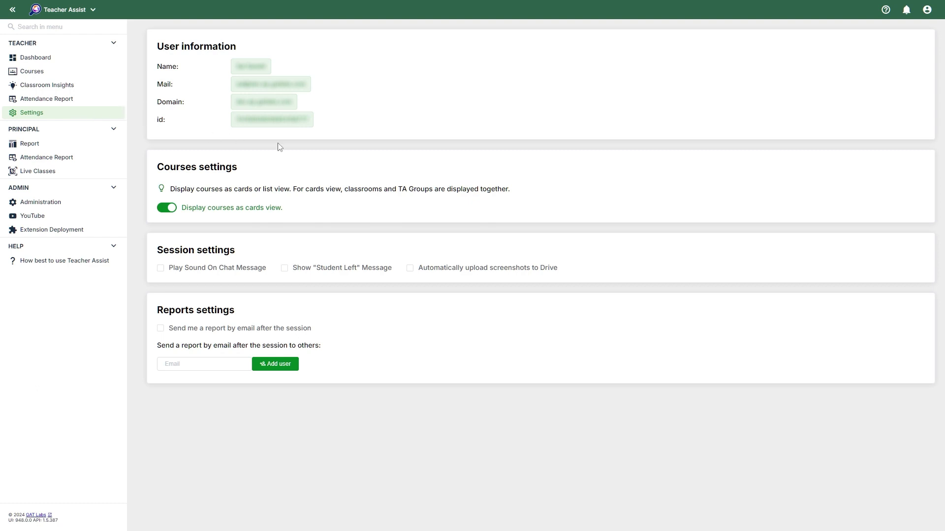
left_click(168, 208)
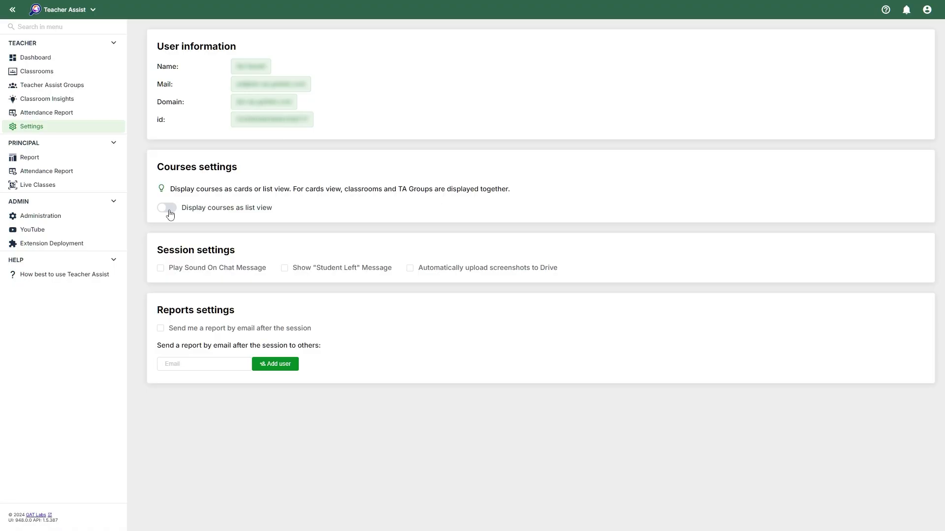
left_click(168, 208)
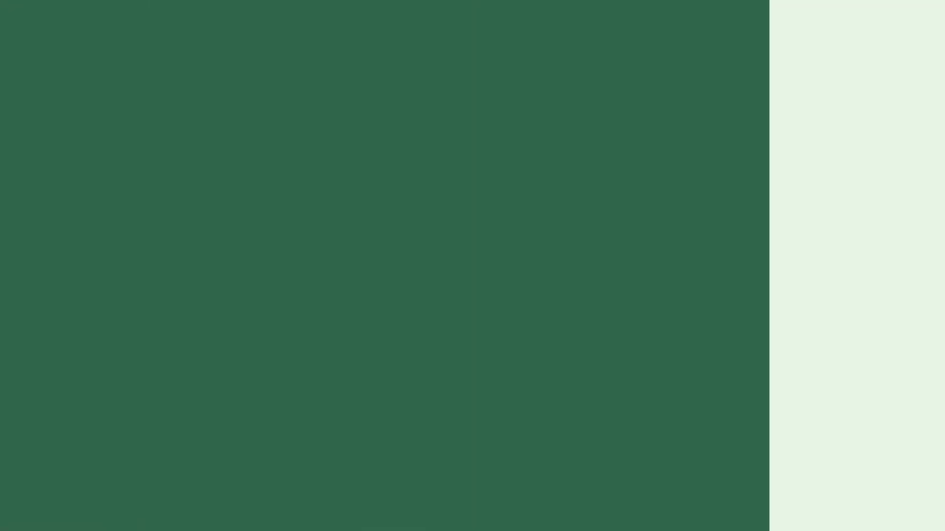
Step: Visit the principal Report and Attendance Report pages, ending on Live Classes
left_click(63, 145)
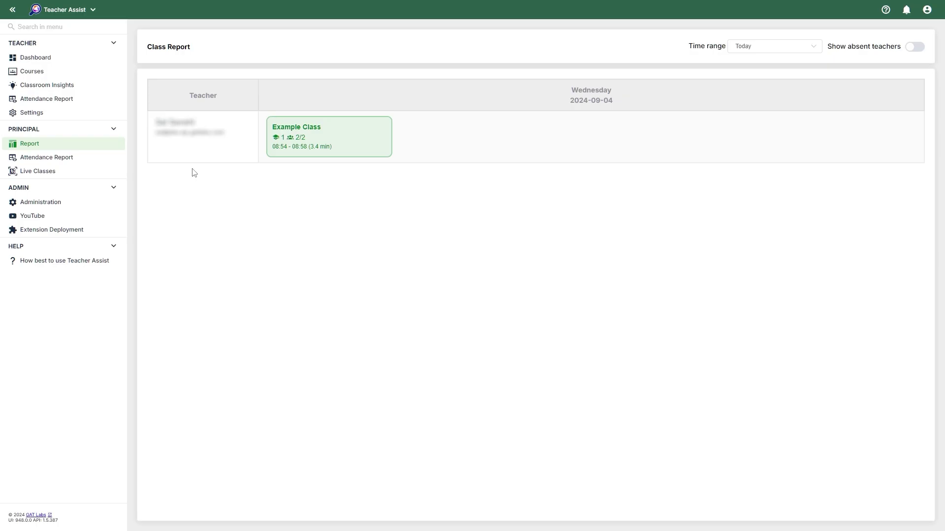
left_click(53, 161)
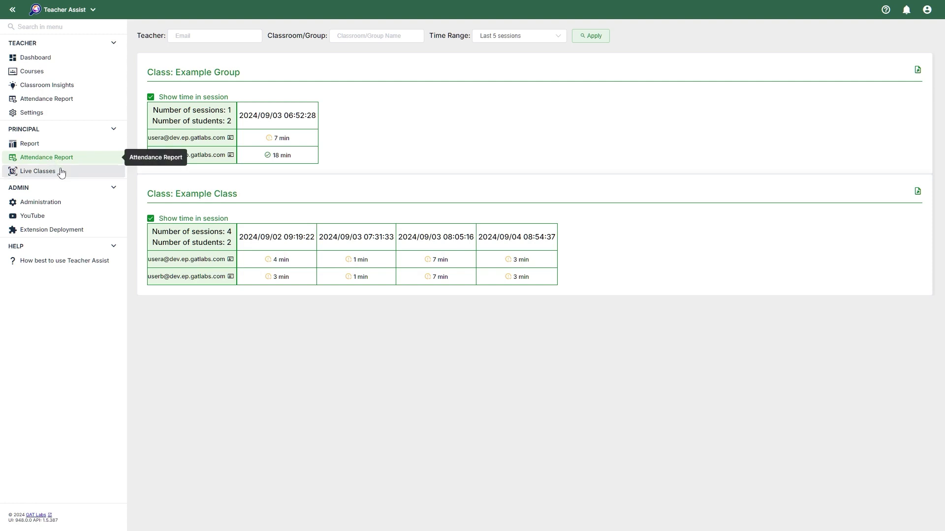
left_click(64, 175)
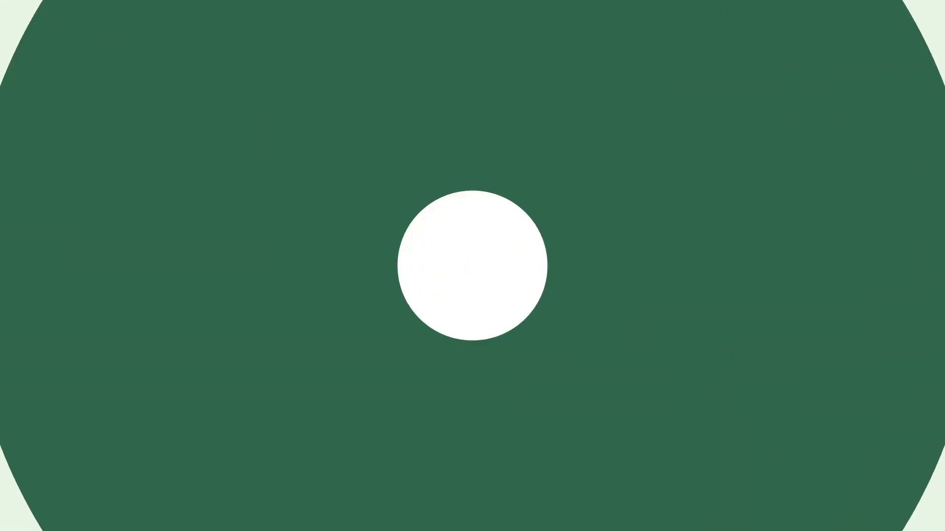
Step: Go to Administration's Sessions, Time Limits and Special Hours views, which list no special hours
left_click(70, 208)
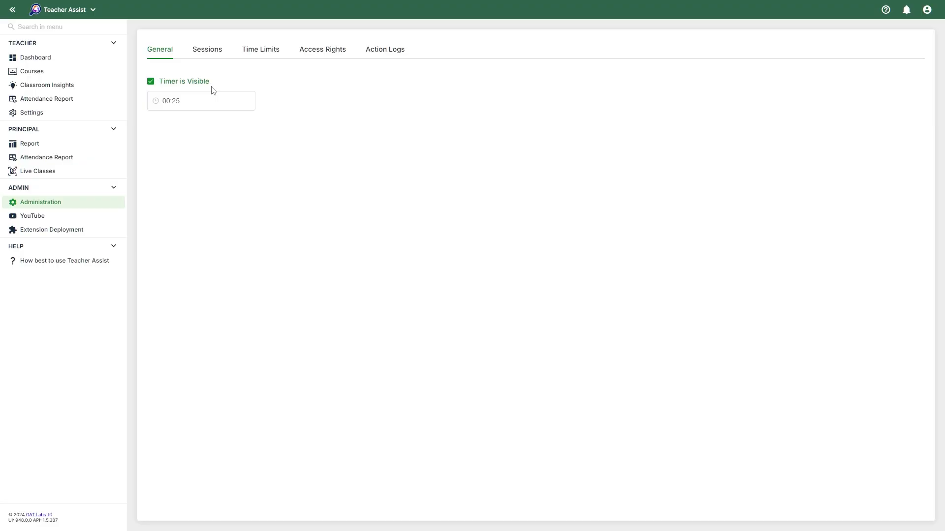
left_click(213, 51)
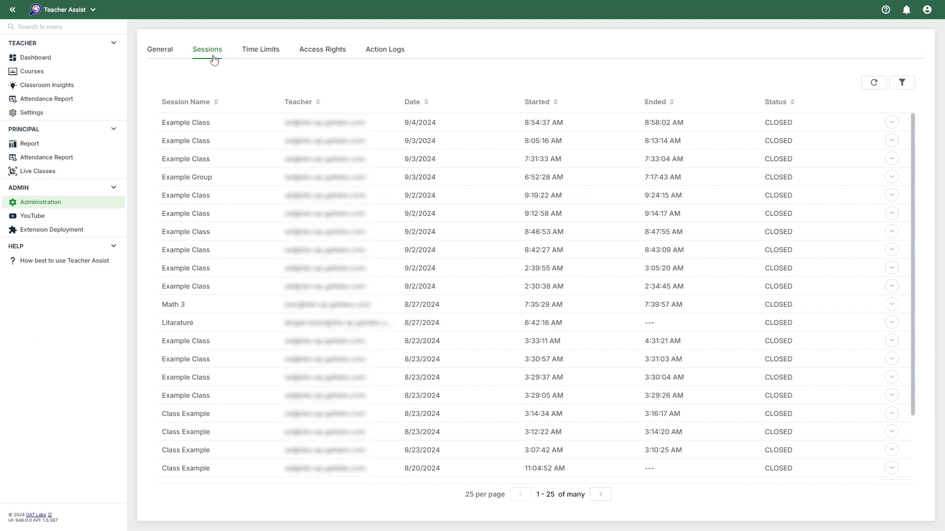
left_click(262, 59)
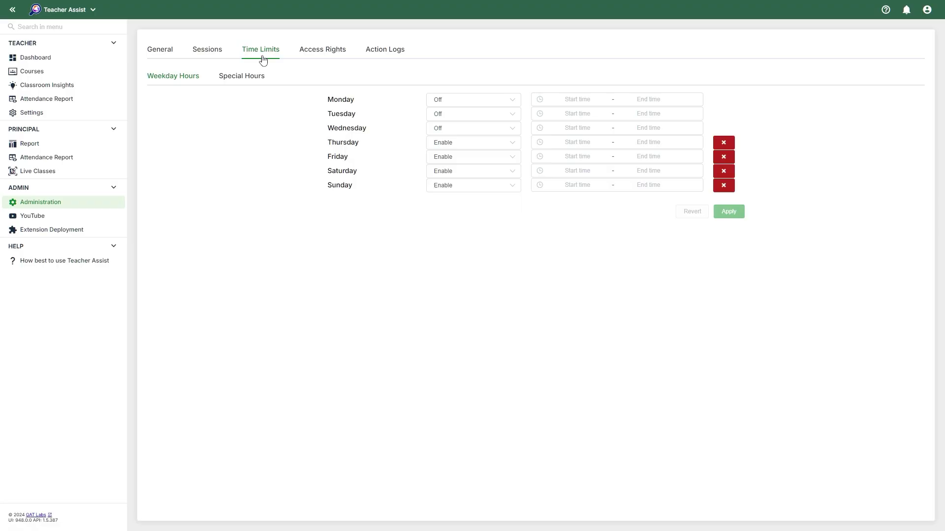
left_click(244, 81)
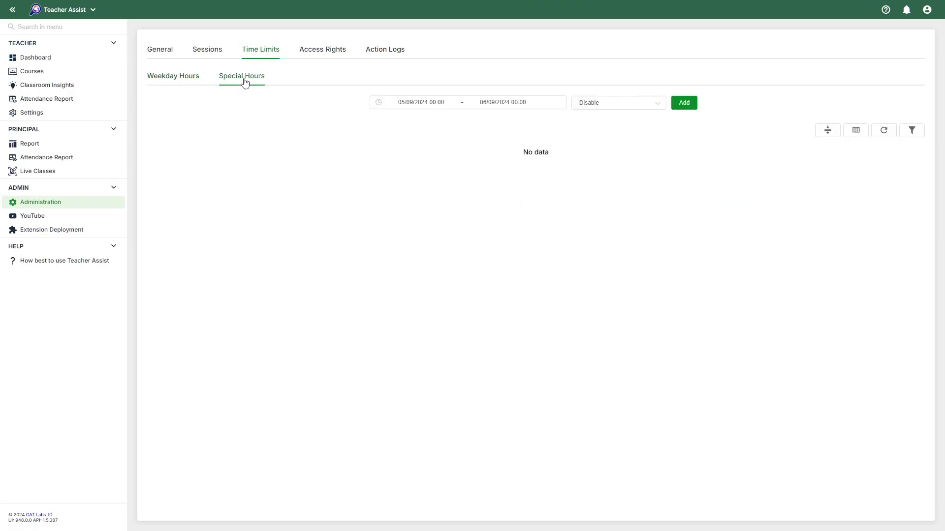
Step: Show the Access Rights table and start a new access right, checking the scope type choices
left_click(327, 59)
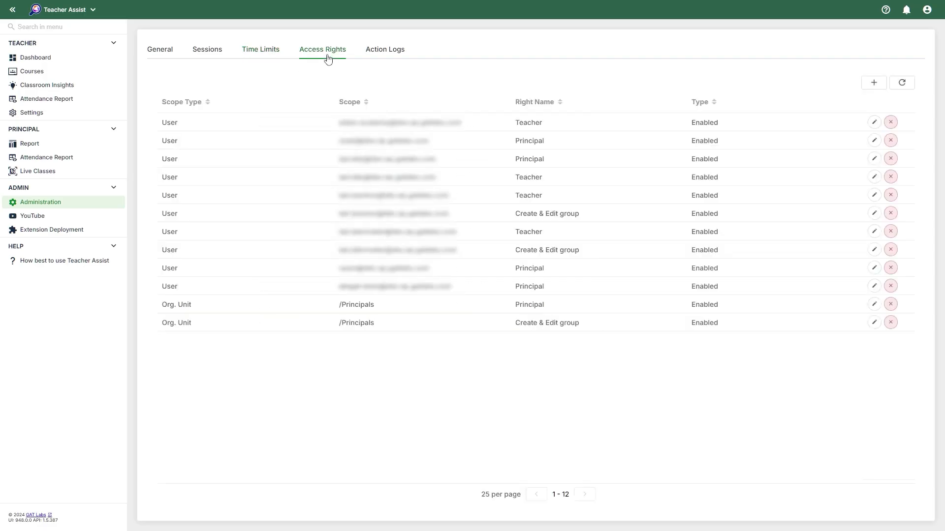
left_click(873, 82)
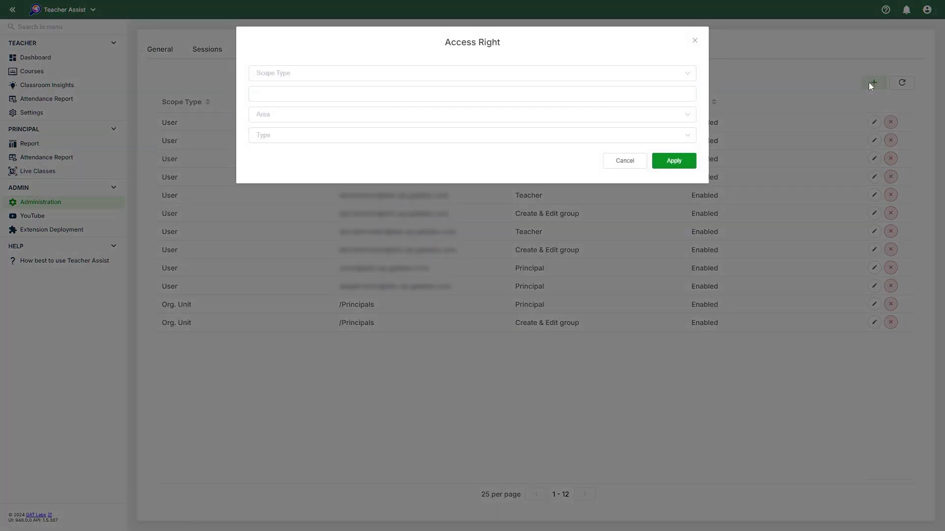
left_click(621, 75)
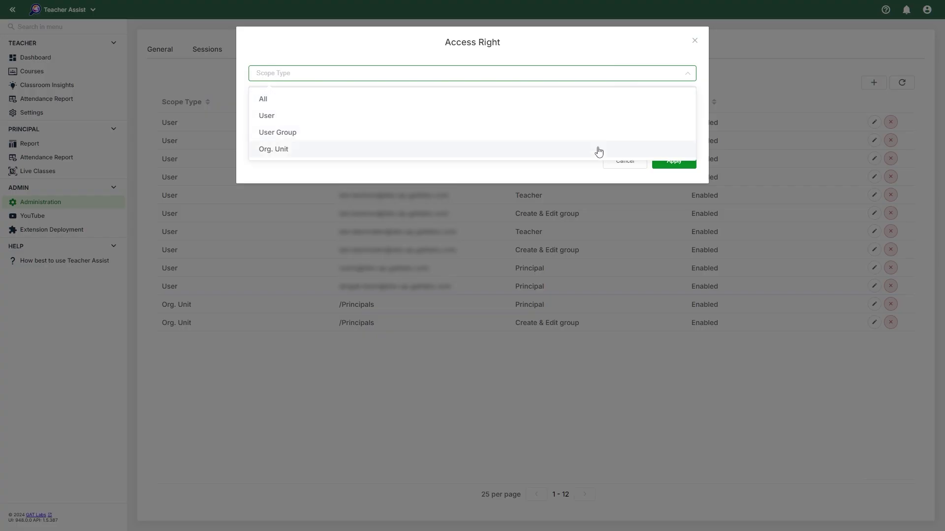
left_click(607, 75)
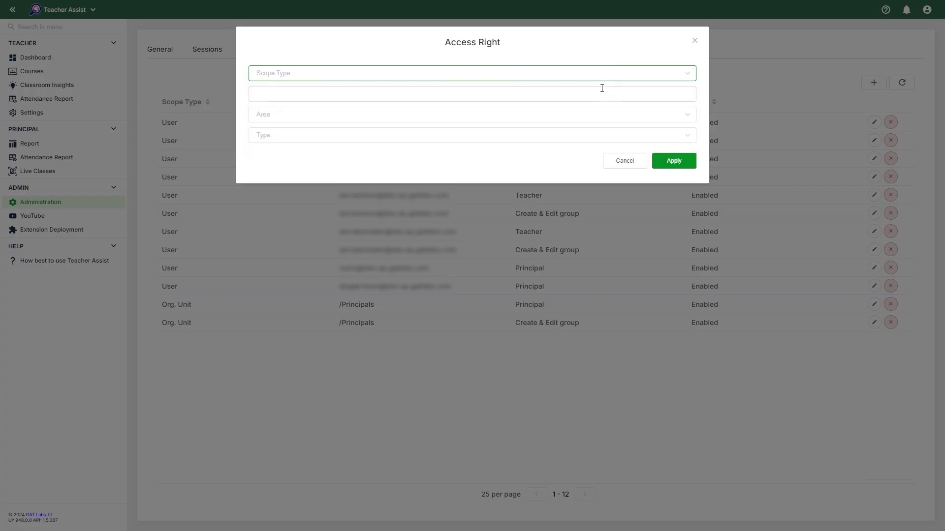
Step: Browse the Area choices for the access right, then cancel the dialog without adding it
left_click(597, 115)
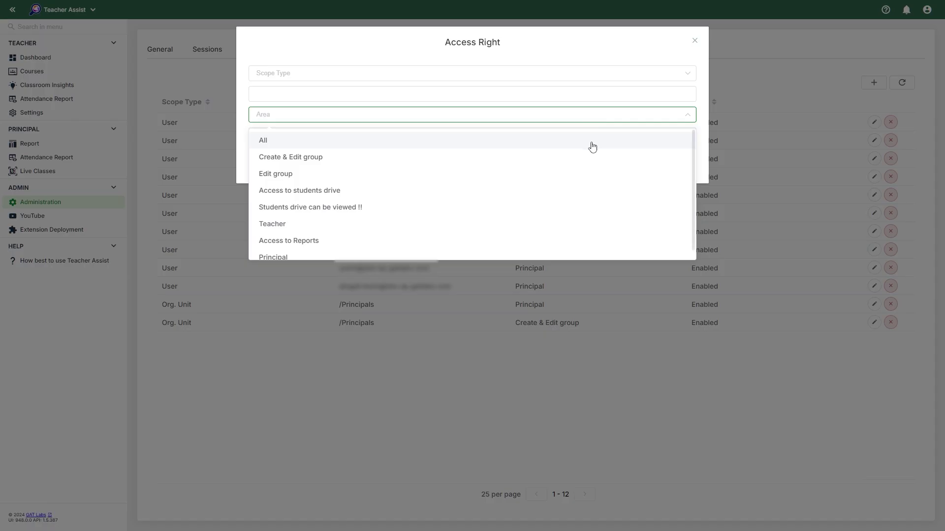
scroll(592, 147, "down", 1)
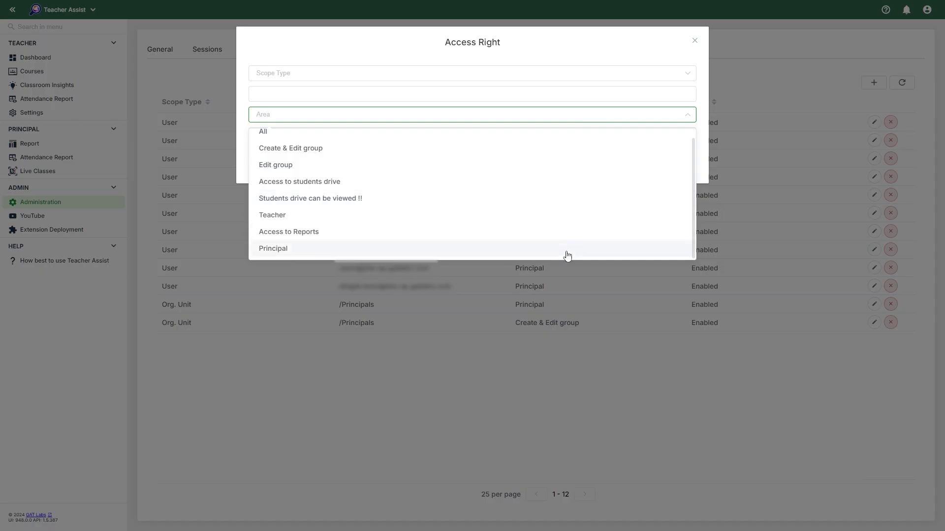
left_click(575, 120)
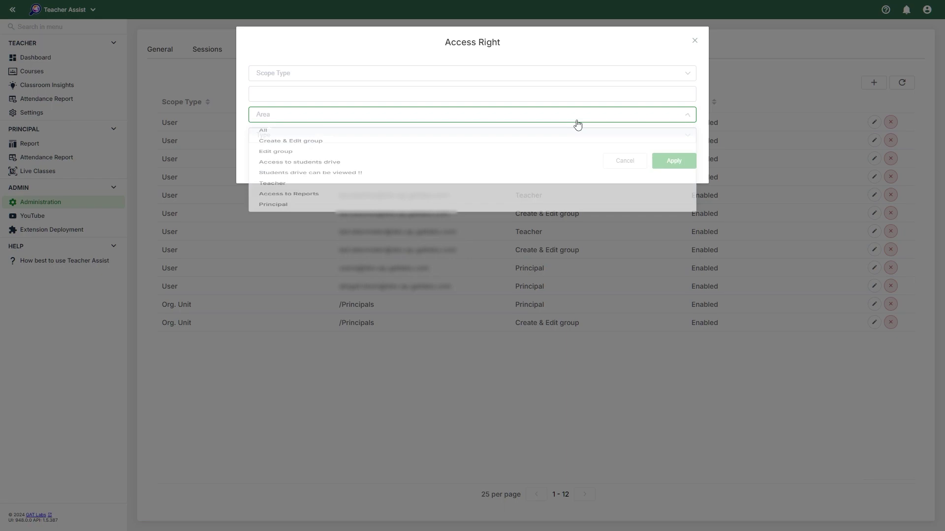
left_click(616, 161)
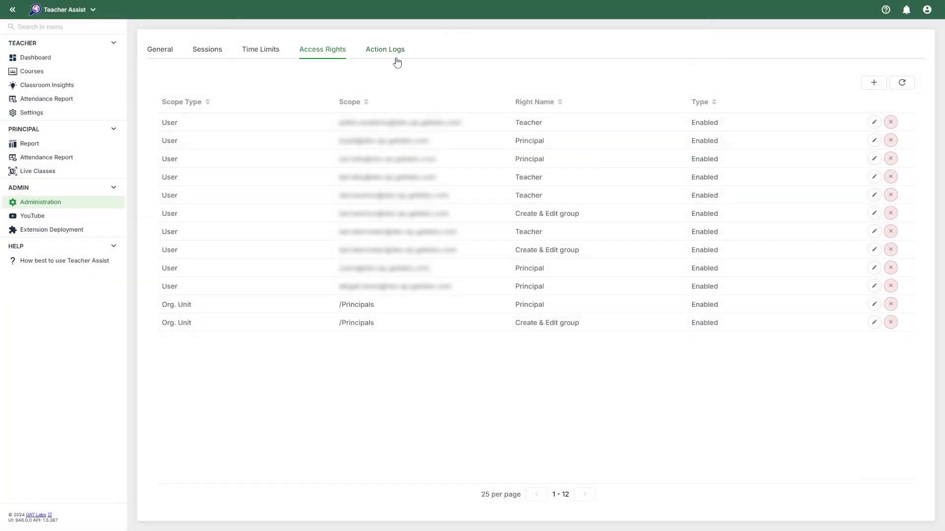
Step: Review the Action Logs, then the YouTube Categories, Channel, Video and Keywords rules
left_click(397, 60)
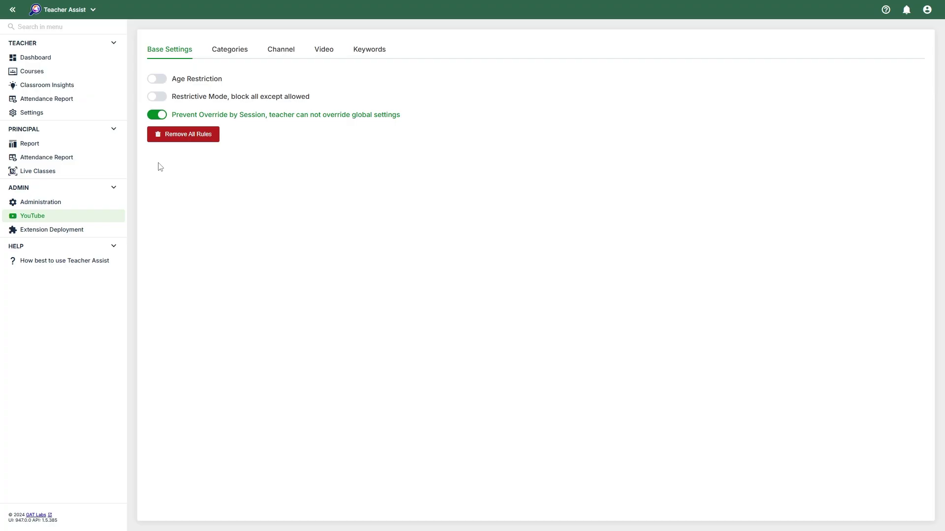
left_click(240, 60)
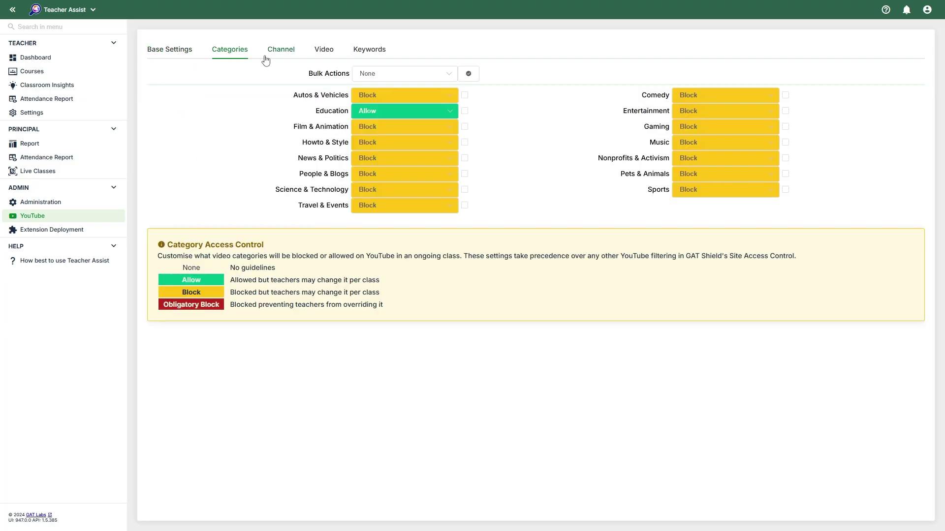
left_click(283, 59)
left_click(327, 58)
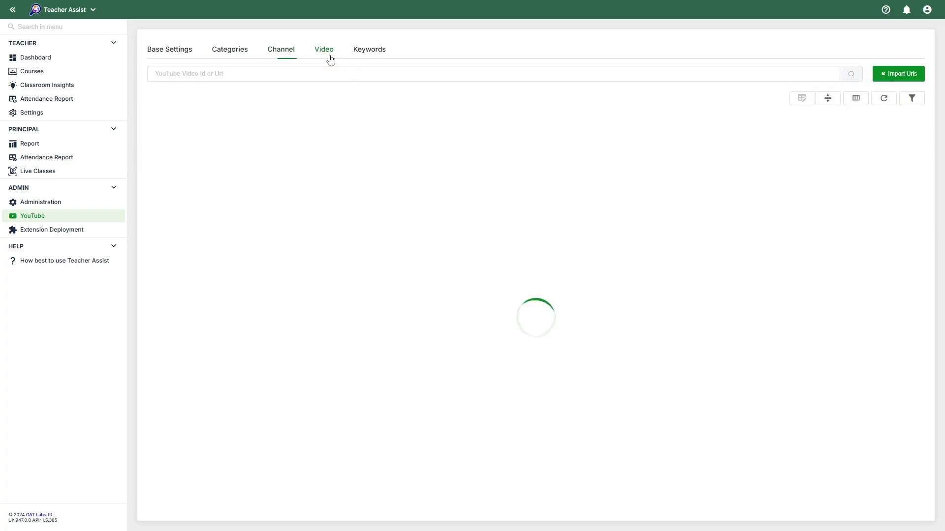
left_click(372, 60)
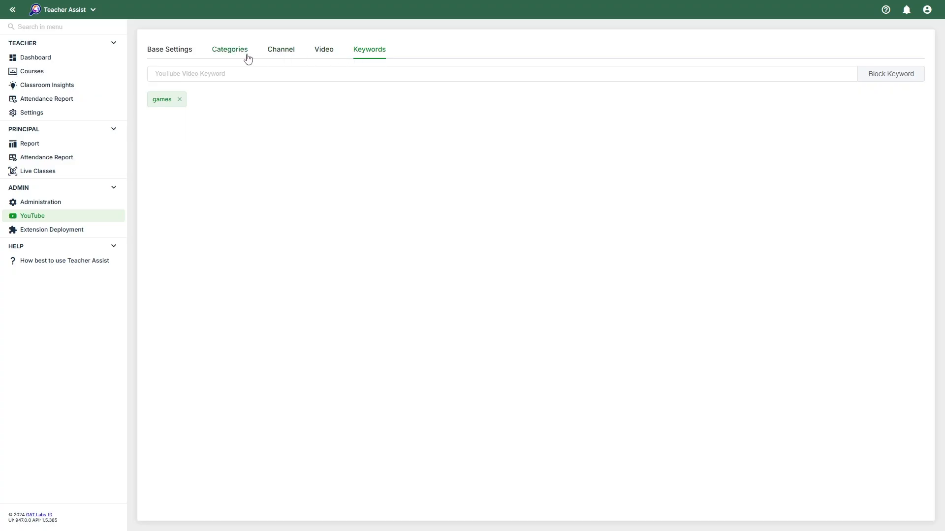
Step: Revisit the blocked YouTube videos and its video id field, then return to Base Settings
left_click(323, 58)
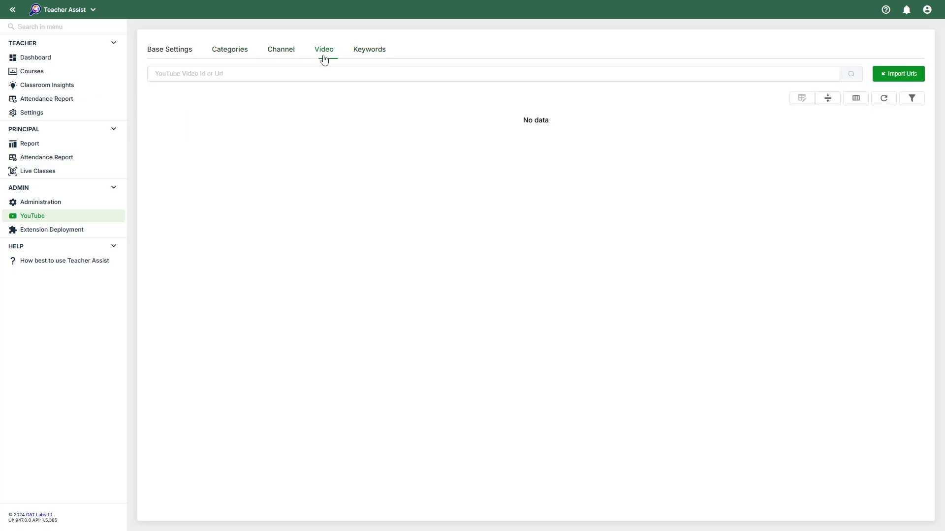
left_click(319, 72)
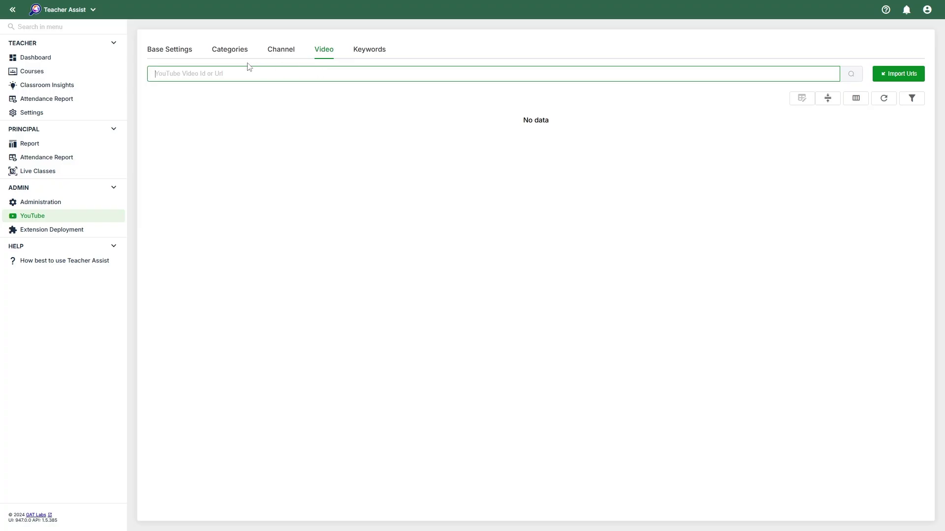
left_click(183, 61)
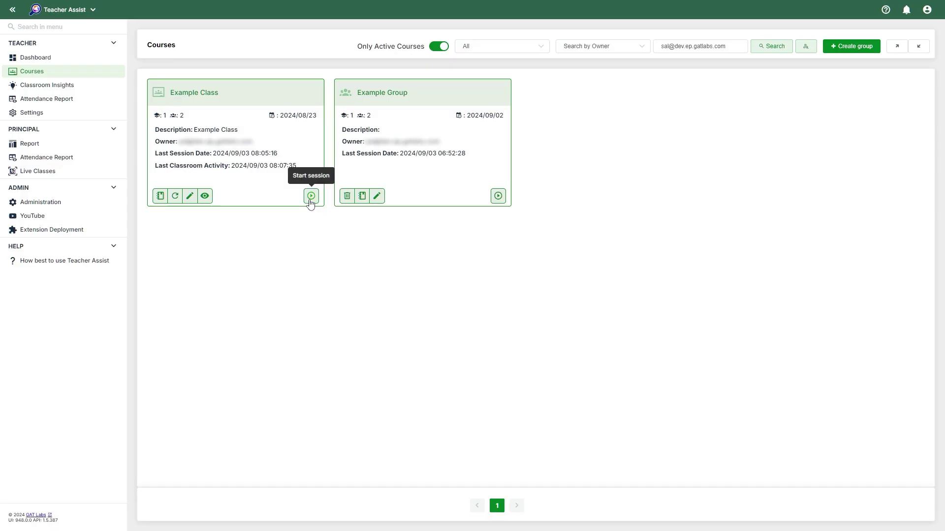
Step: Start an Example Class session on a 00:05 timer and dismiss the exiting-session warning
left_click(310, 197)
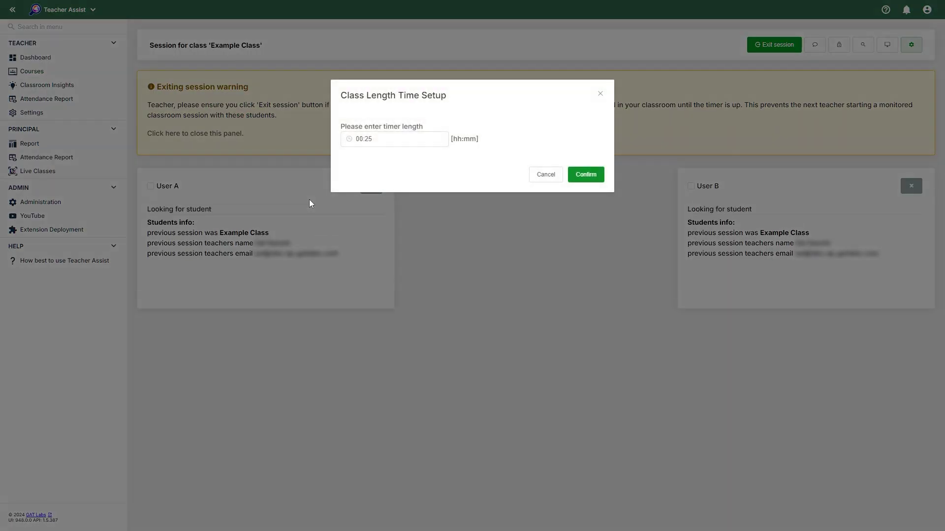
left_click(416, 144)
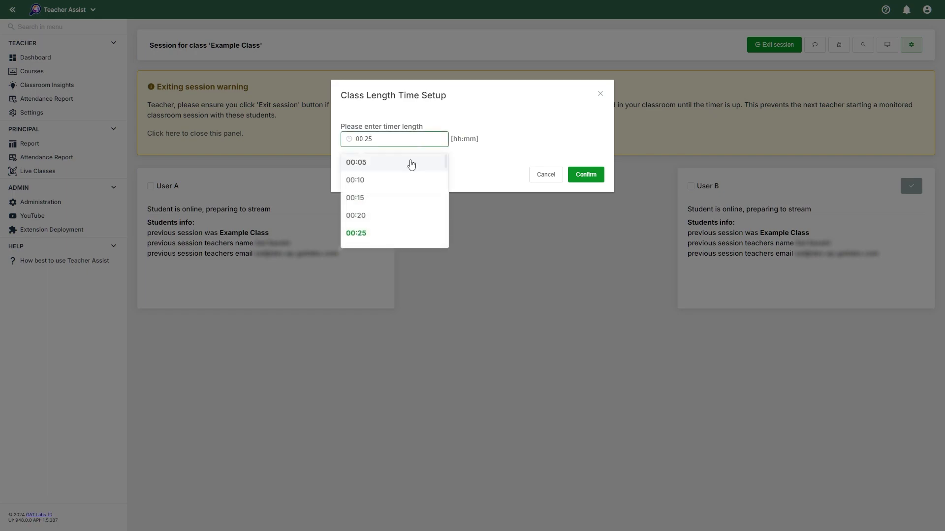
left_click(412, 163)
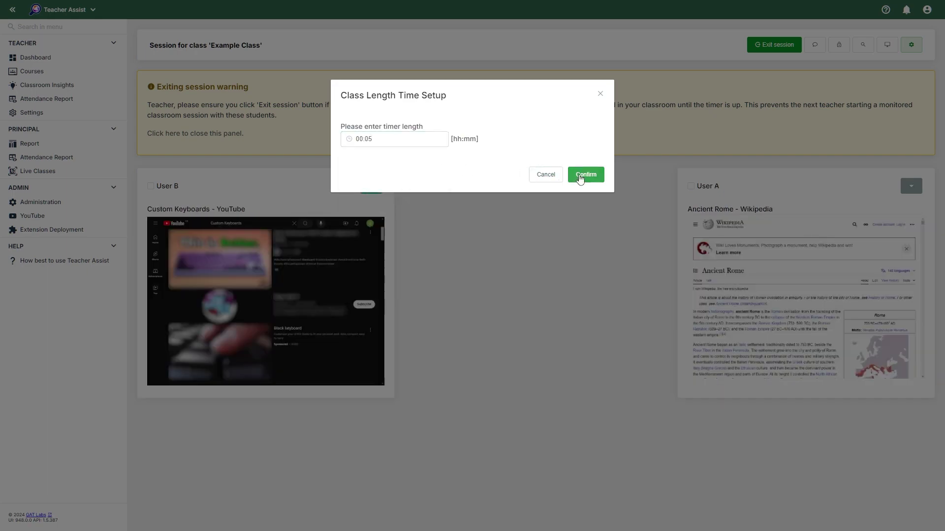
left_click(580, 177)
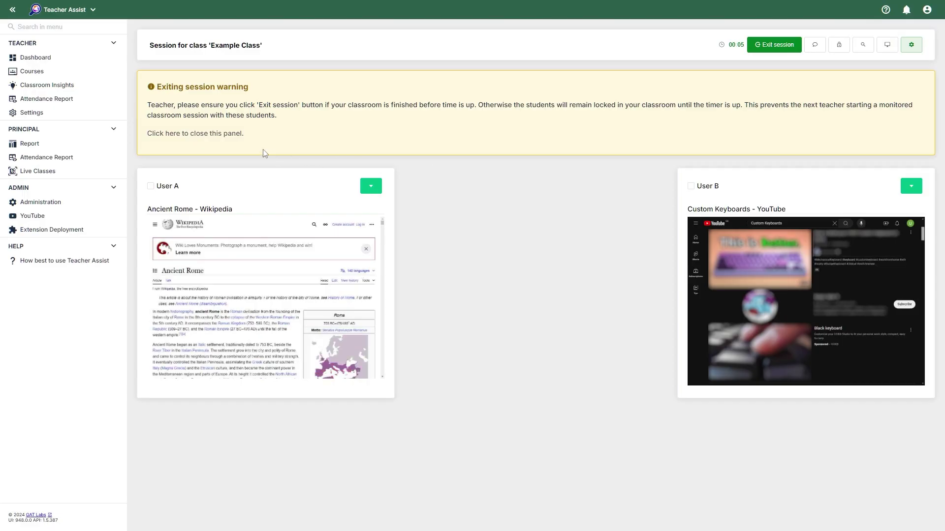
left_click(202, 135)
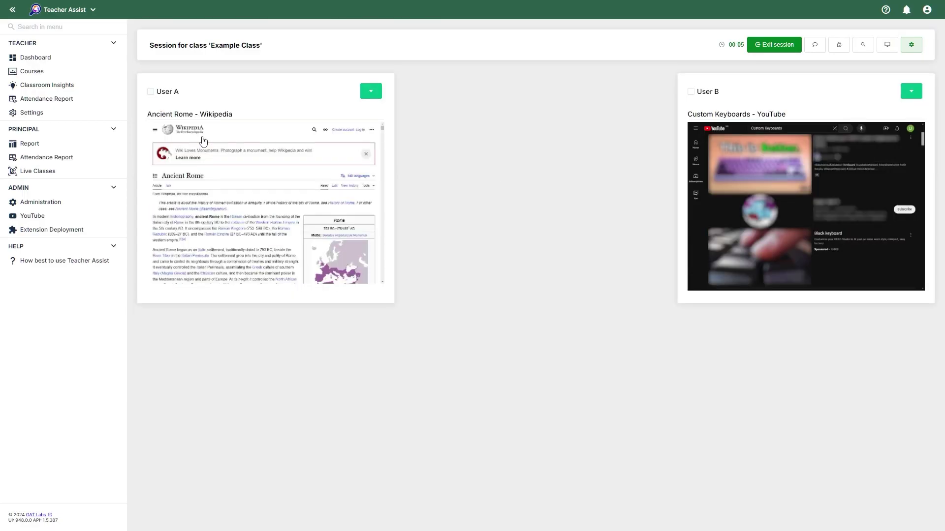
left_click(863, 45)
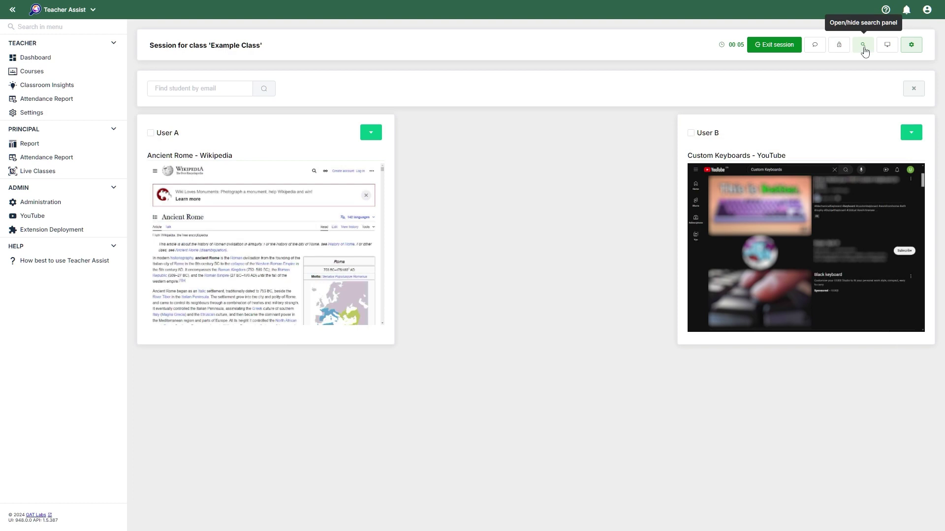
left_click(864, 48)
left_click(887, 47)
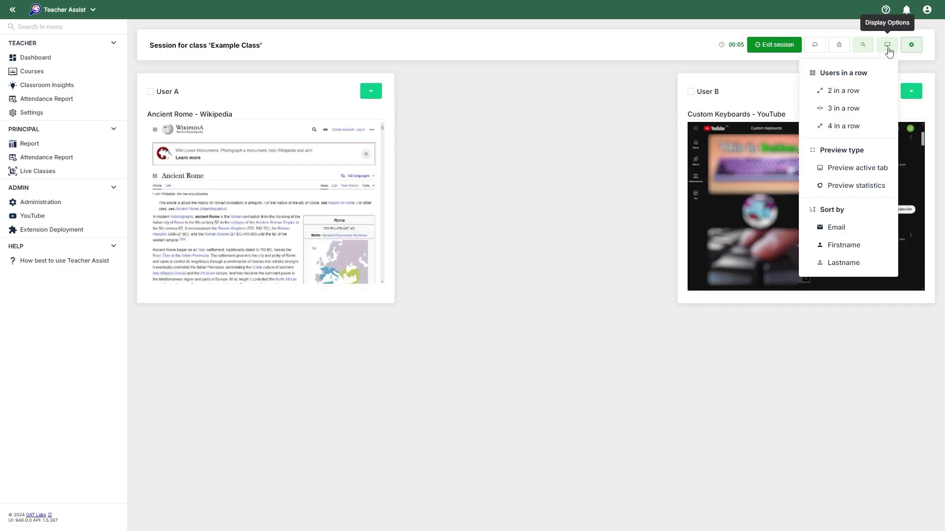
left_click(911, 46)
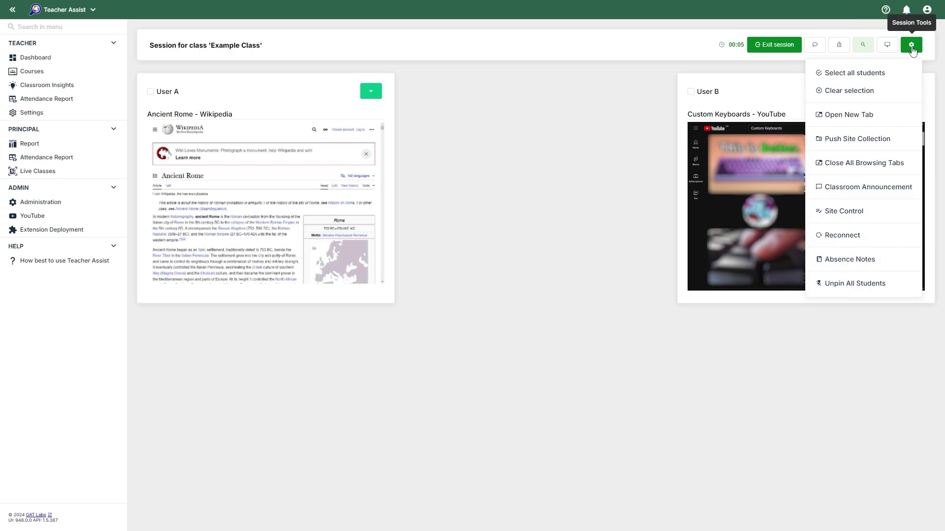
left_click(912, 50)
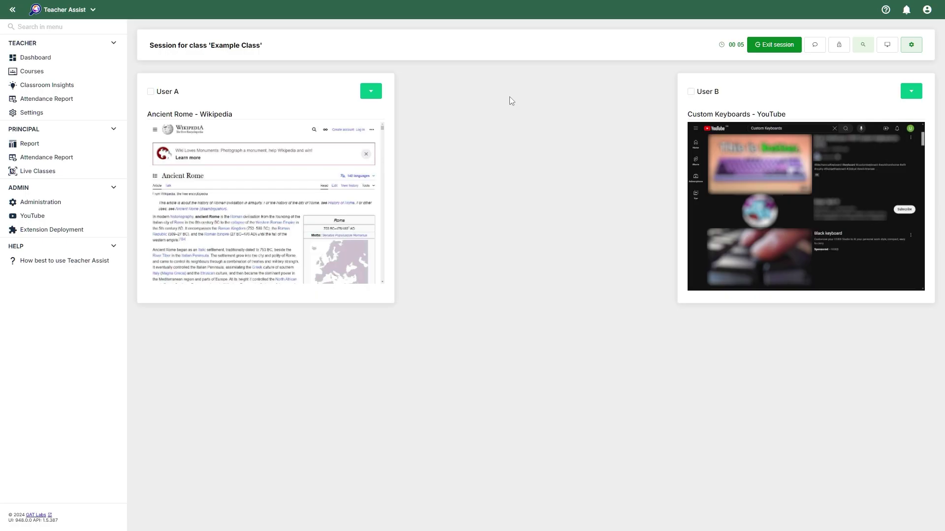
Step: Distribute User A's Ancient Rome Wikipedia page to the class, then reopen User A's menu
left_click(371, 92)
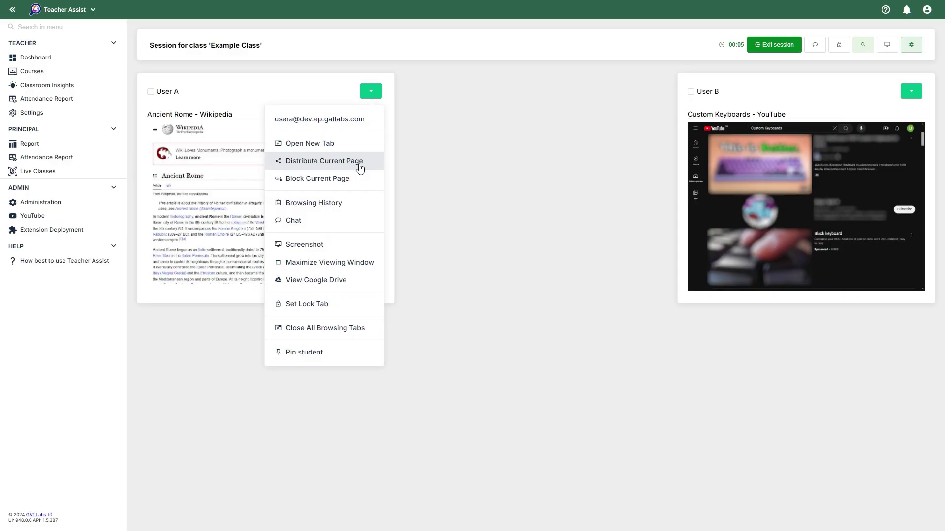
left_click(360, 167)
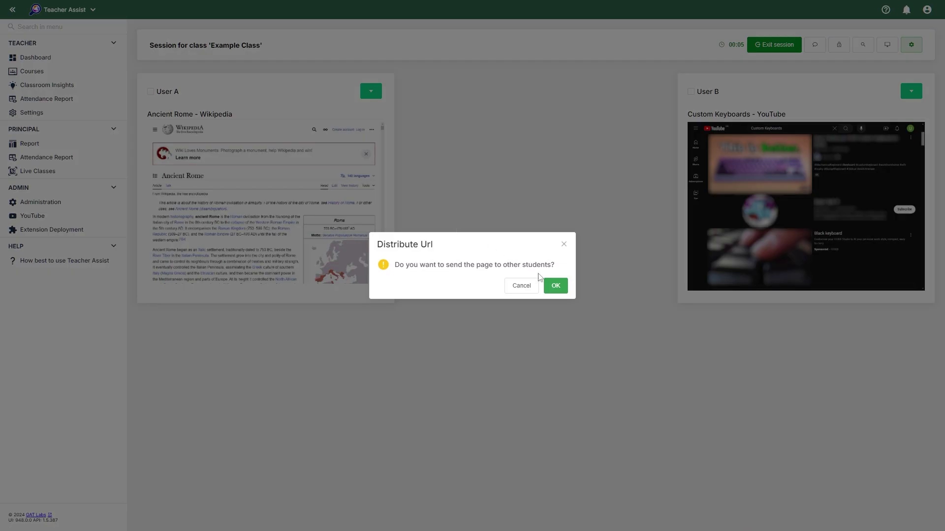
left_click(555, 285)
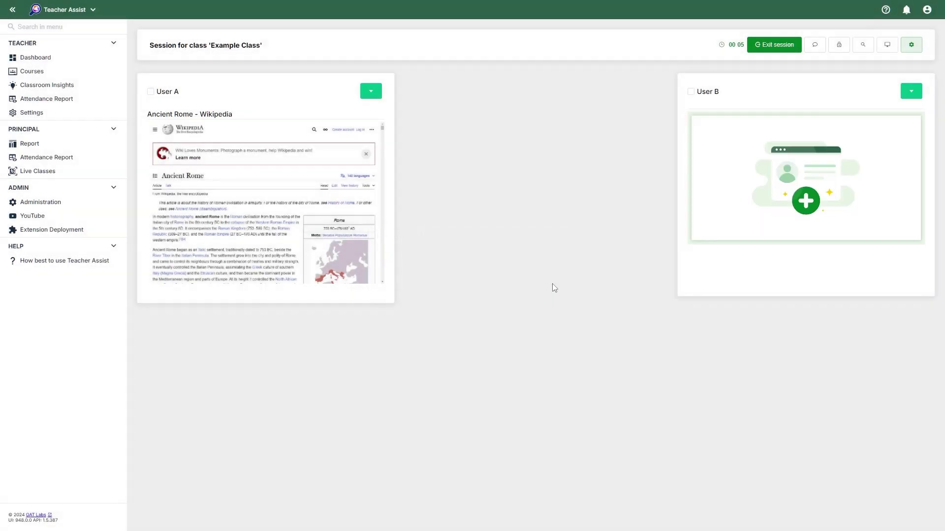
left_click(372, 94)
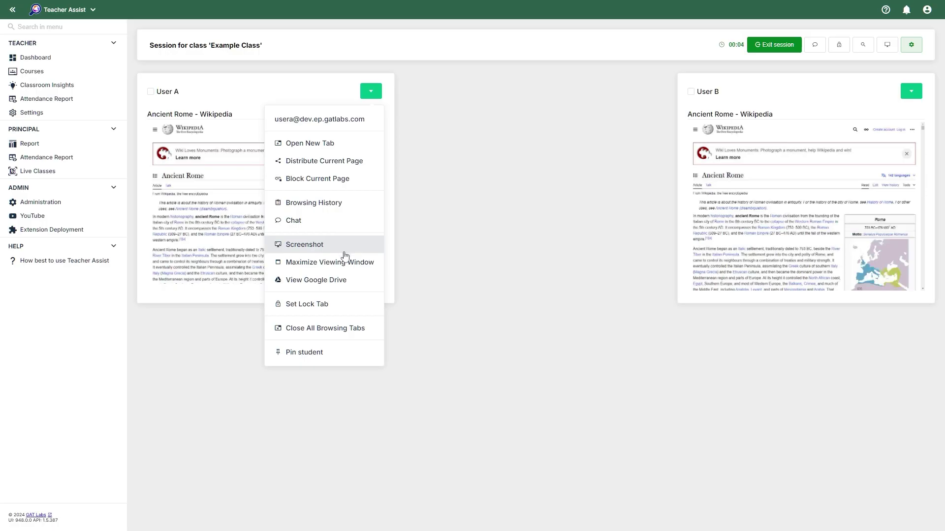
Step: Enlarge User A's screen, glance at its extra actions, then close the enlarged view
left_click(349, 268)
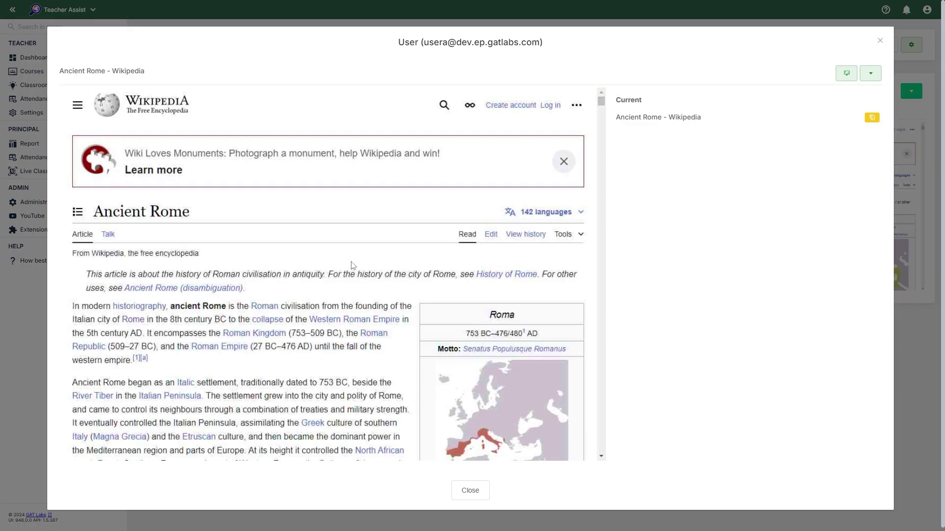
left_click(871, 76)
left_click(871, 75)
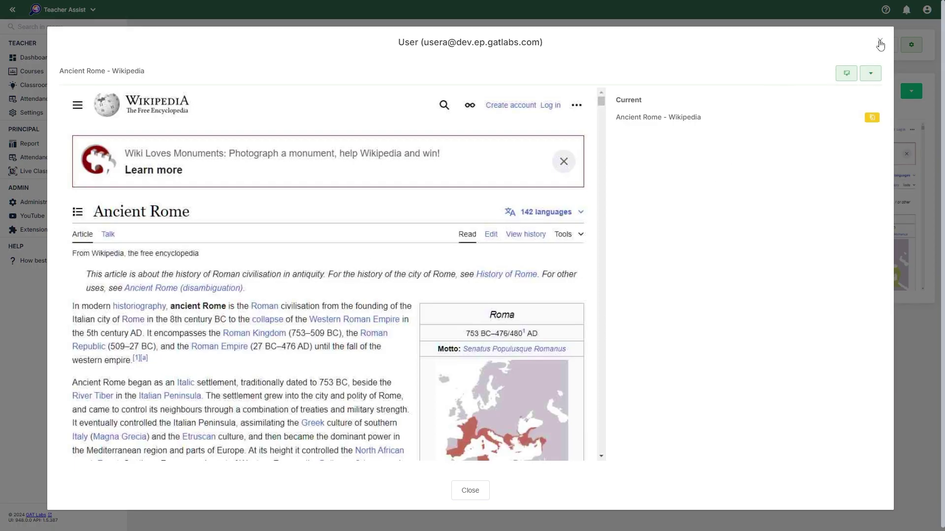
left_click(880, 41)
Step: Briefly view User A's Google Drive, then close User A's menu without pinning
left_click(372, 92)
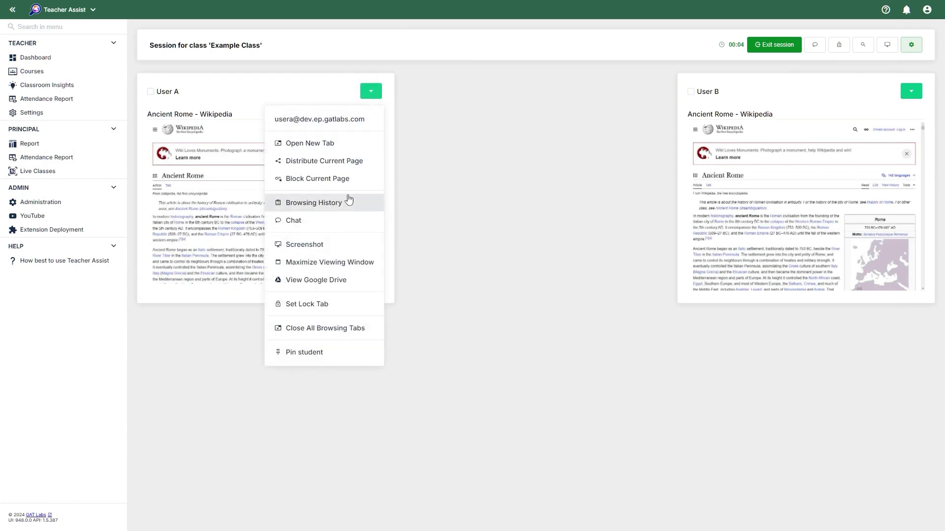
left_click(350, 282)
key("Escape")
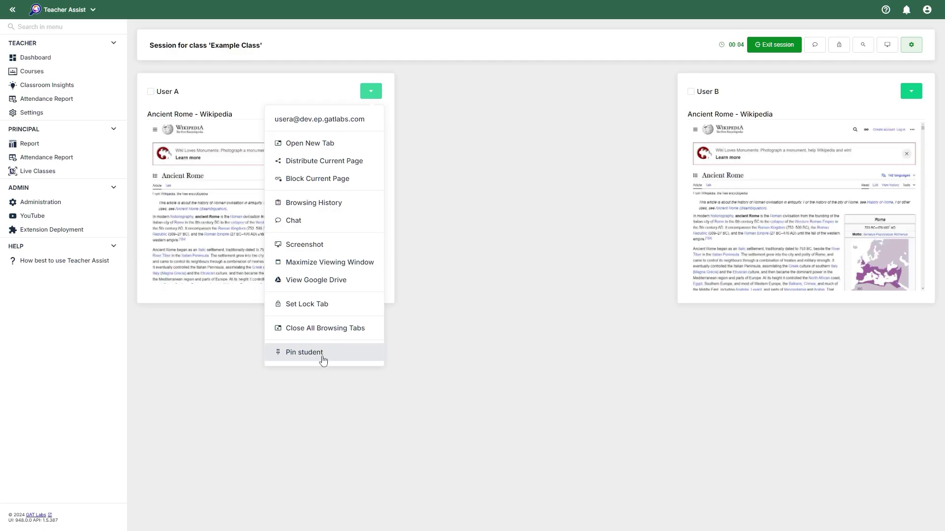
left_click(409, 288)
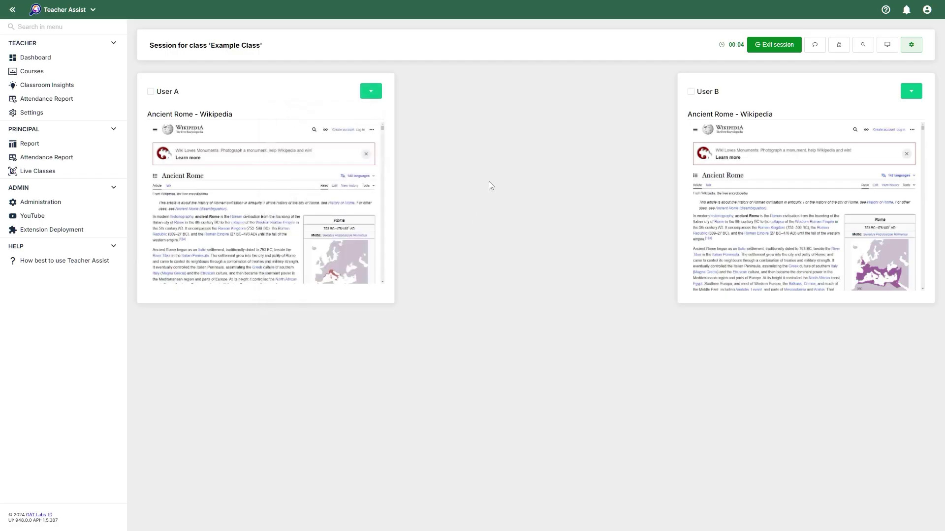